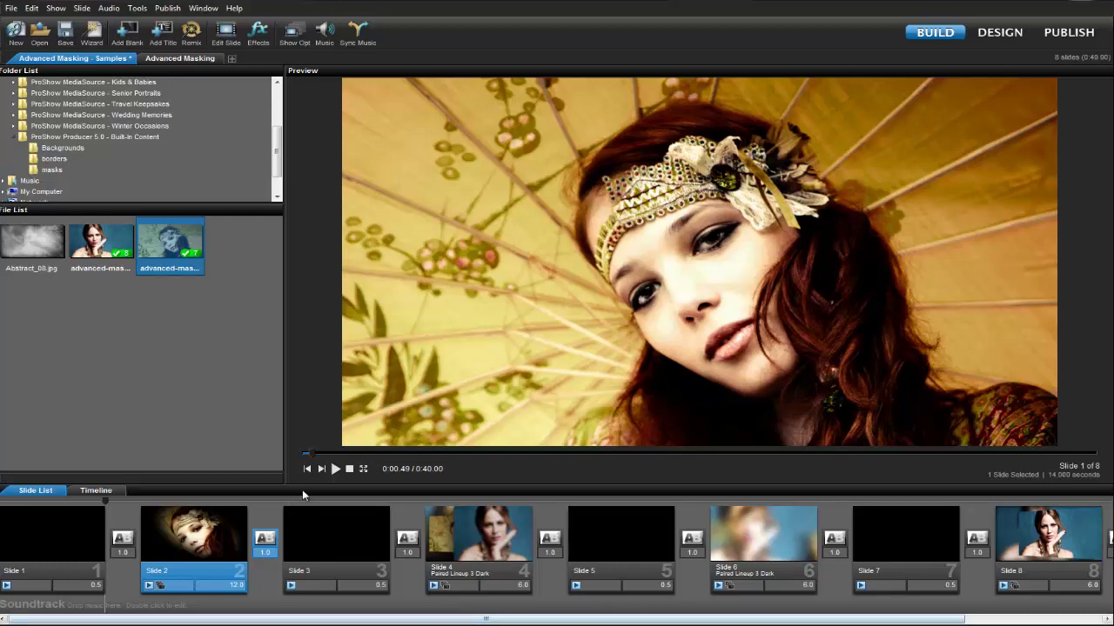
Play the sample show in the preview to watch its masked spotlight reveal
left_click(335, 468)
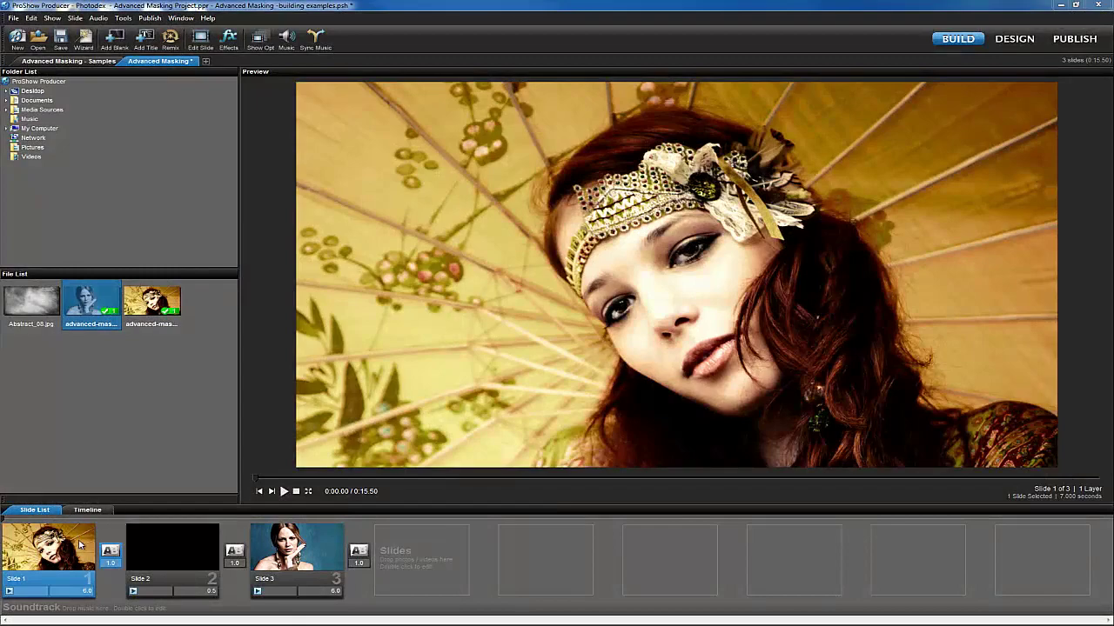
Open Slide 1's options and add a Solid Color layer from the Layers list
double_click(71, 543)
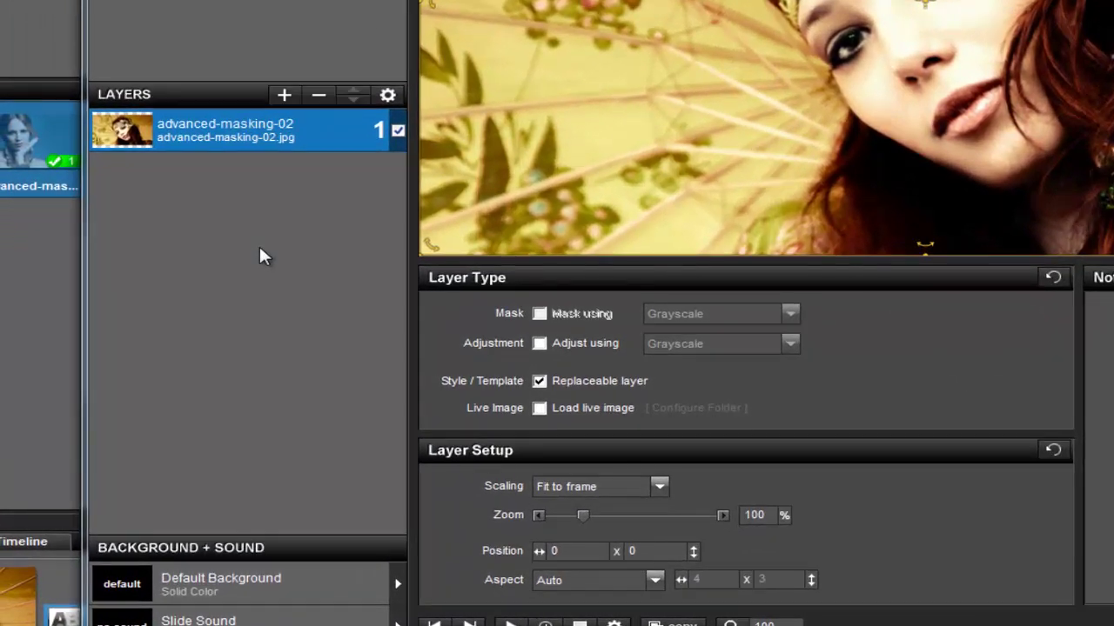
left_click(284, 96)
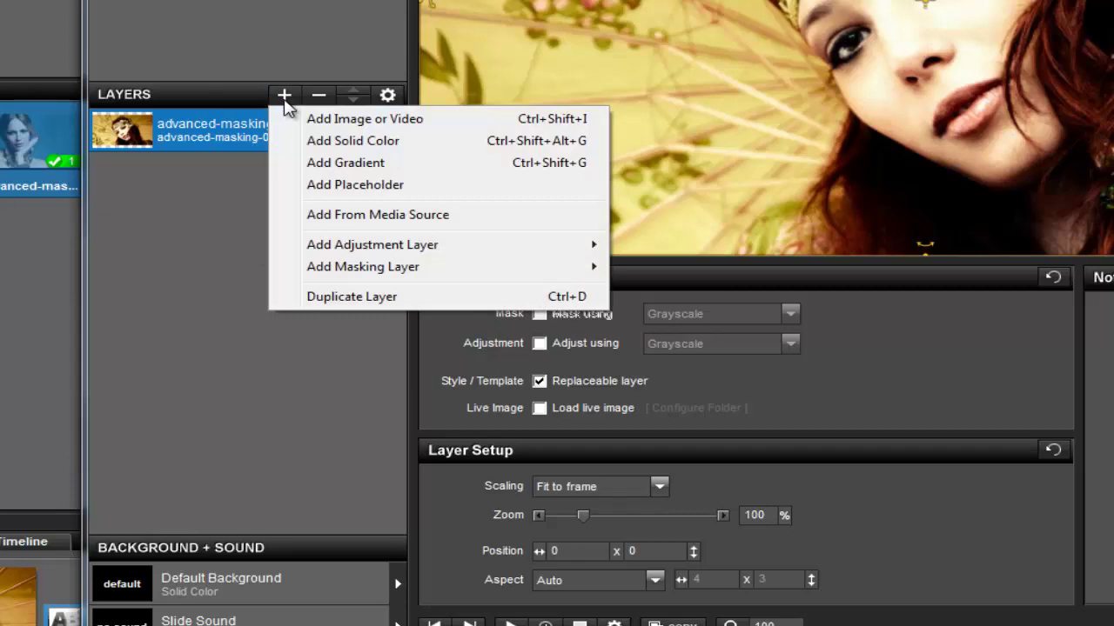
left_click(323, 142)
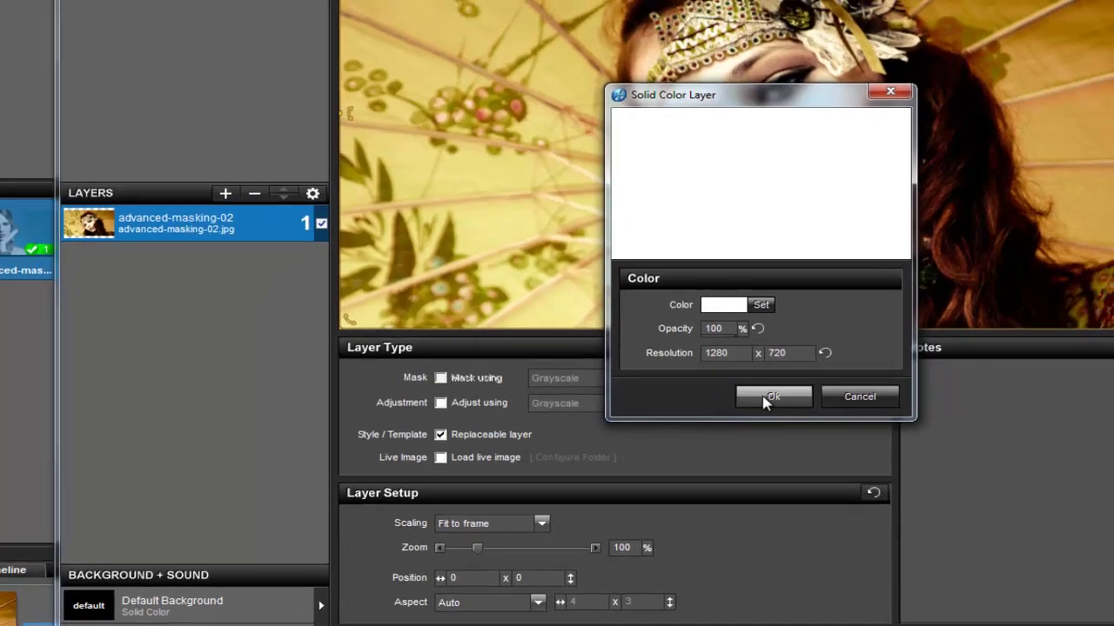
Add the white Solid 1 layer and zoom it to 45%
left_click(802, 371)
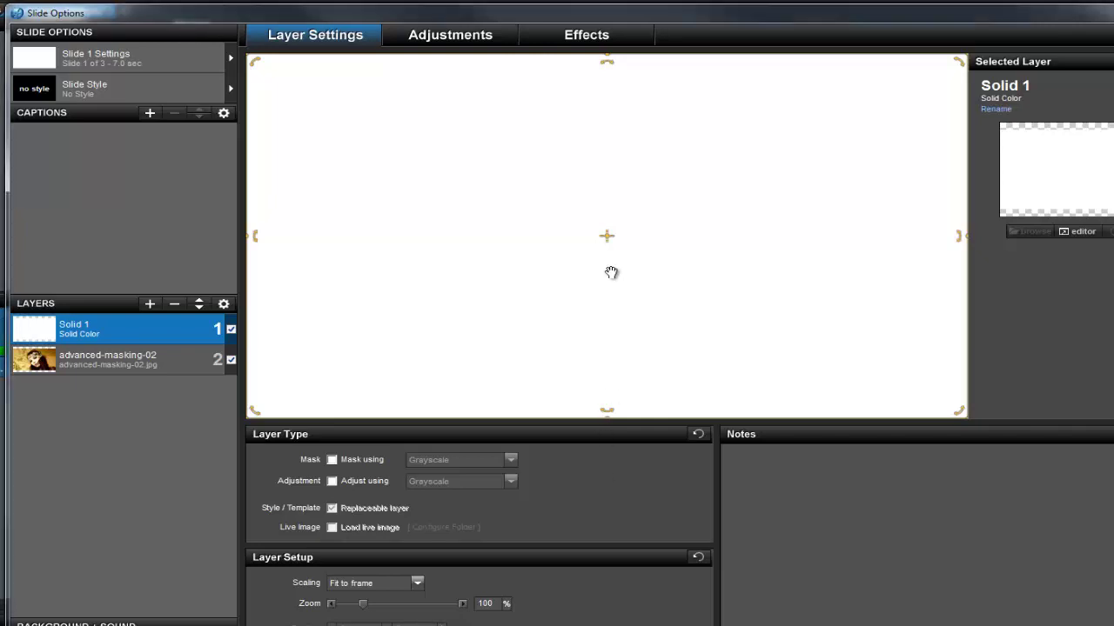
scroll(606, 266, "down", 6)
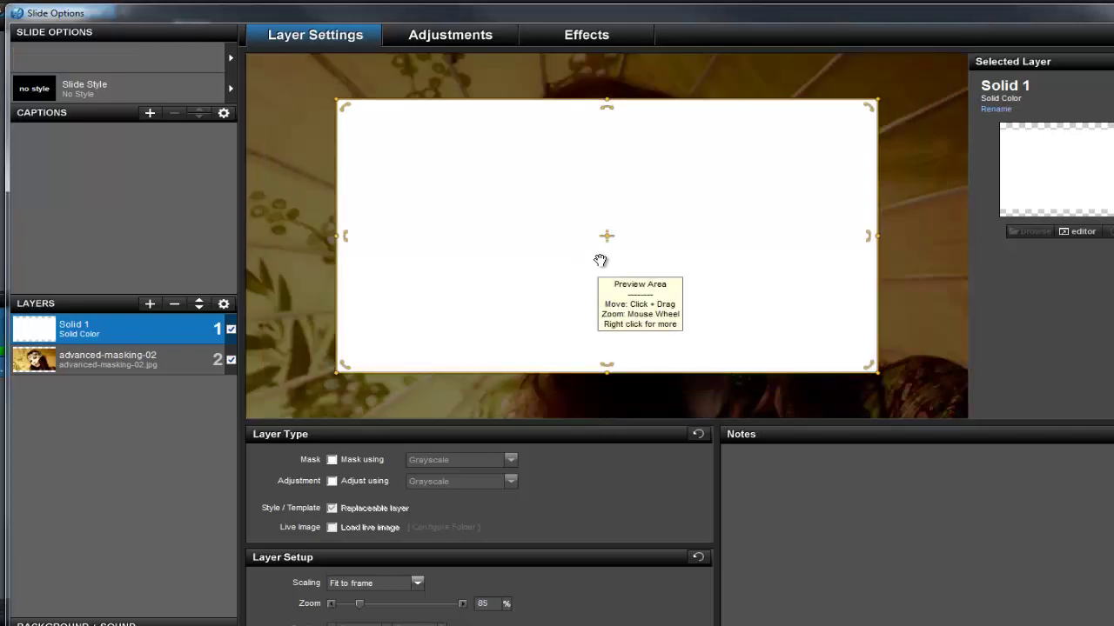
scroll(600, 261, "down", 9)
scroll(600, 261, "up", 3)
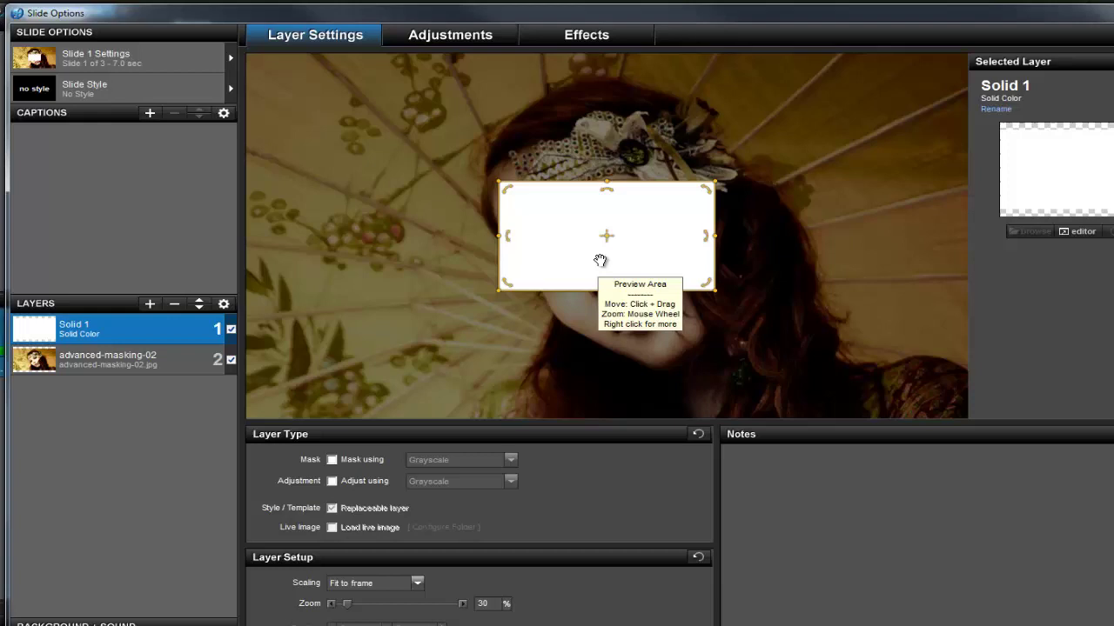
scroll(600, 260, "up", 2)
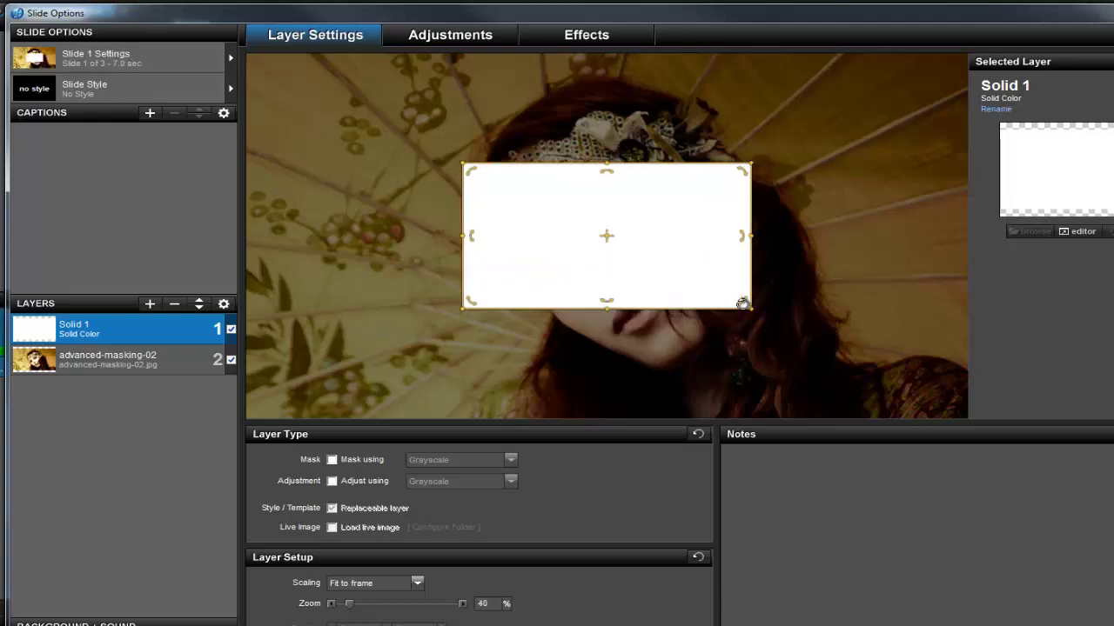
Rotate the white rectangle about 40° clockwise and move it over the face
left_click_drag(742, 303, 619, 391)
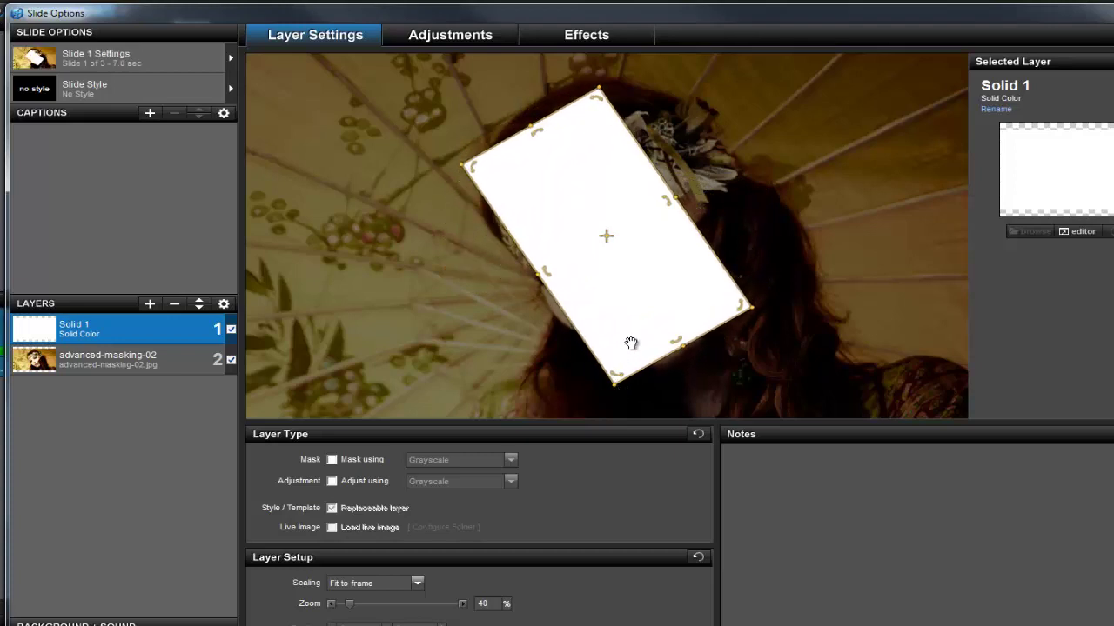
left_click_drag(592, 321, 636, 288)
scroll(659, 292, "up", 1)
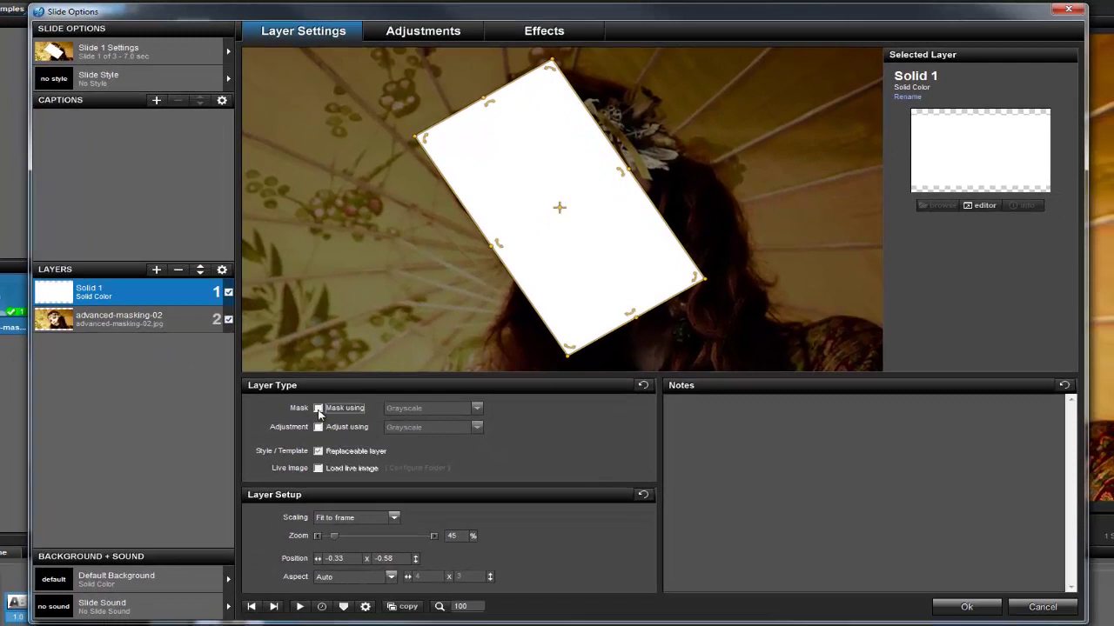
Make Solid 1 a mask, check the photo through it, then reselect Solid 1
left_click(322, 421)
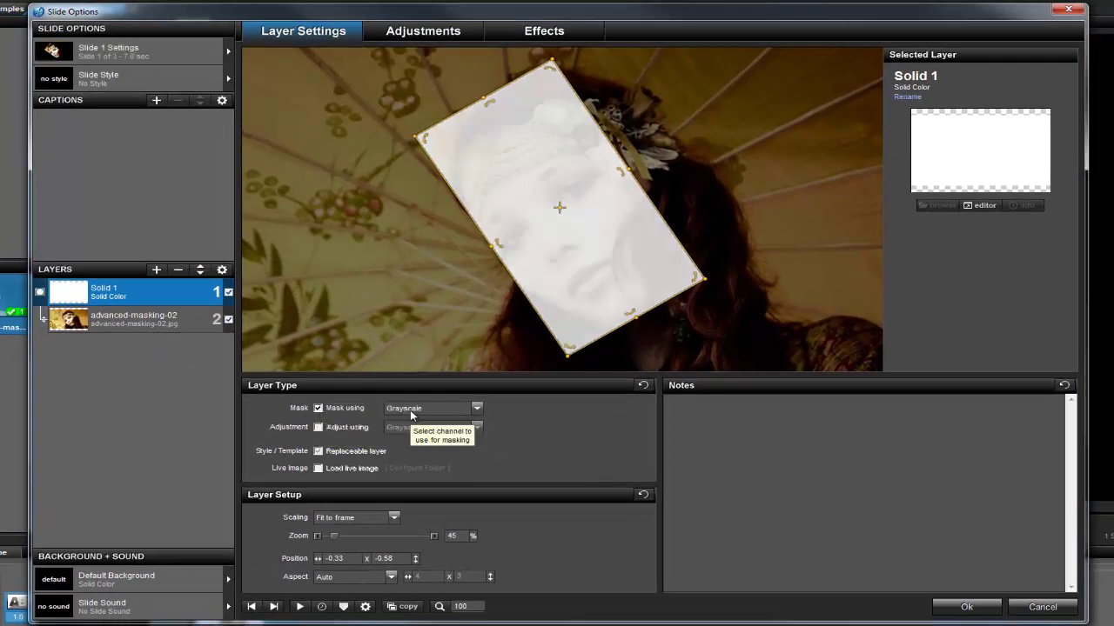
left_click(179, 323)
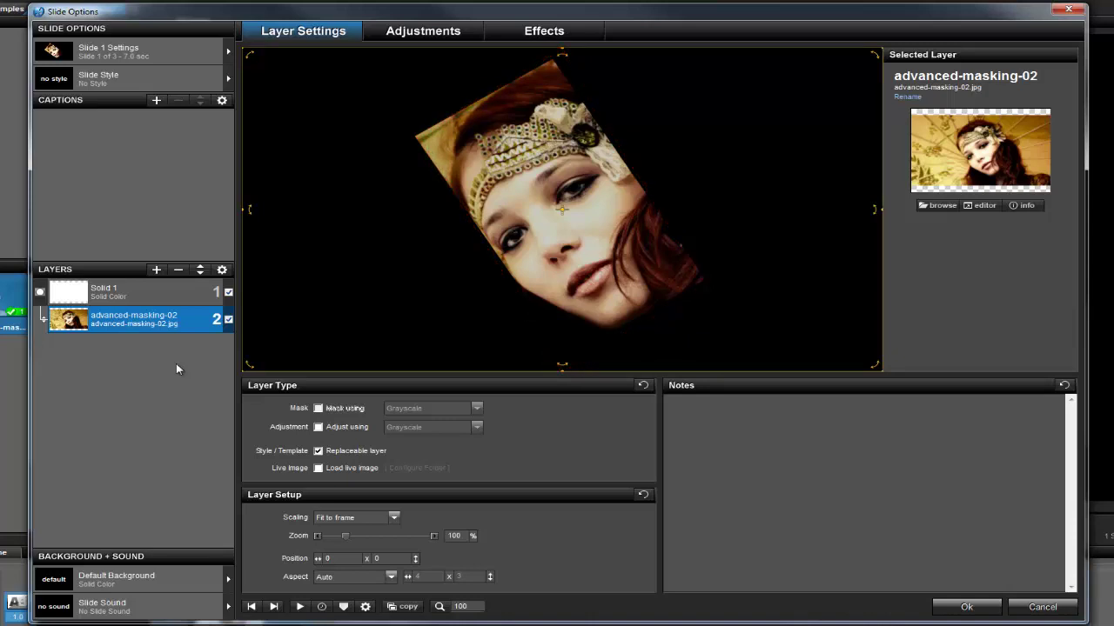
left_click(181, 299)
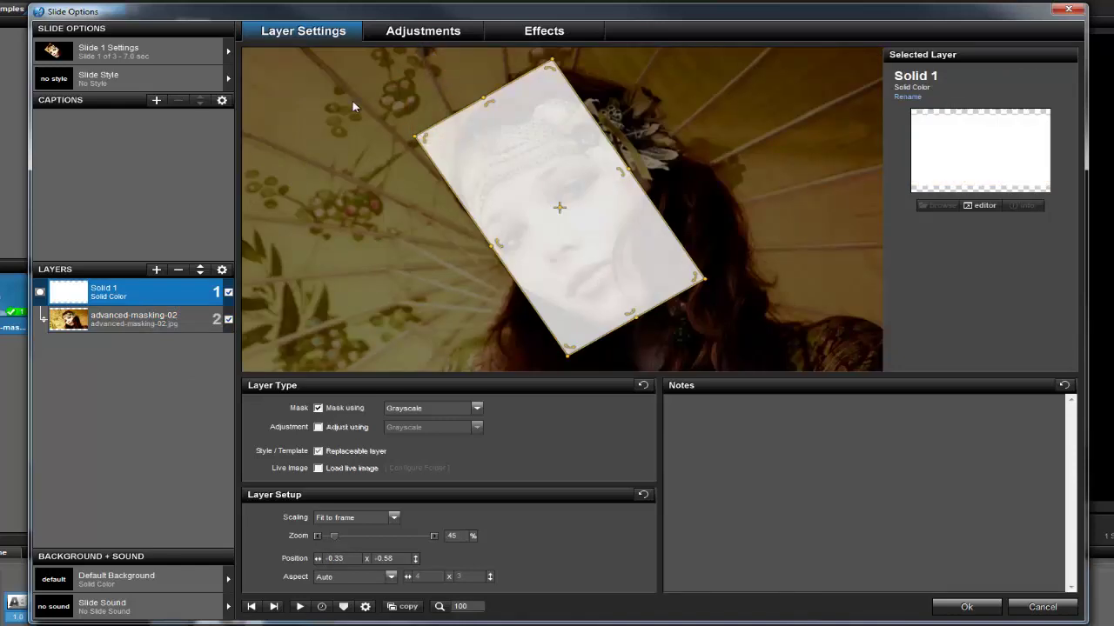
Give the Solid 1 mask an Ellipse vignette at about 79.5% size and view the photo
left_click(406, 40)
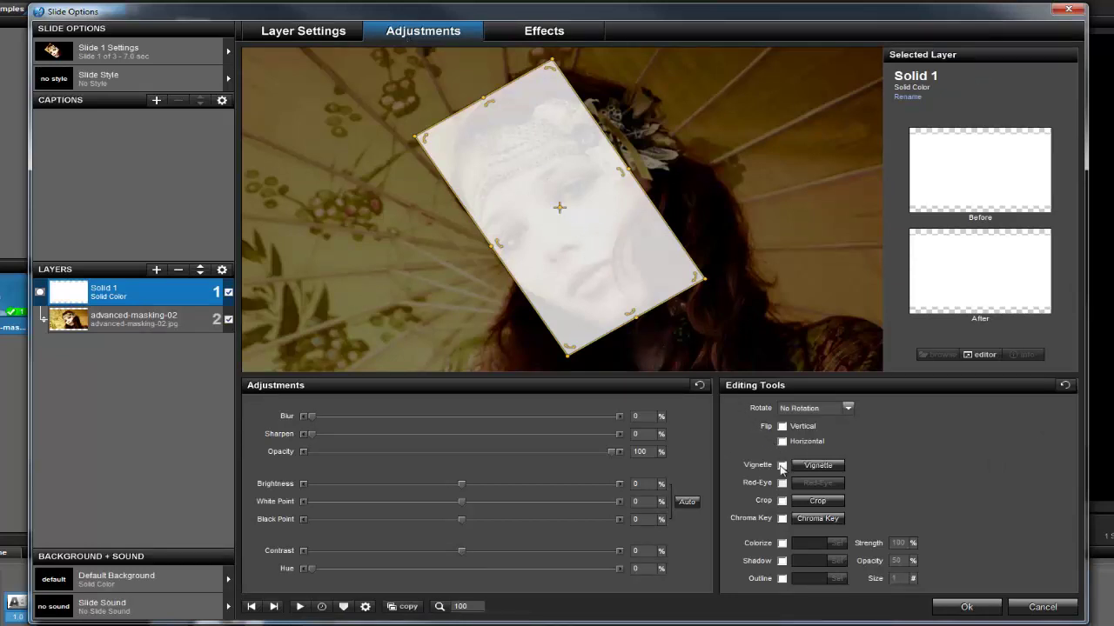
left_click(781, 467)
left_click(814, 466)
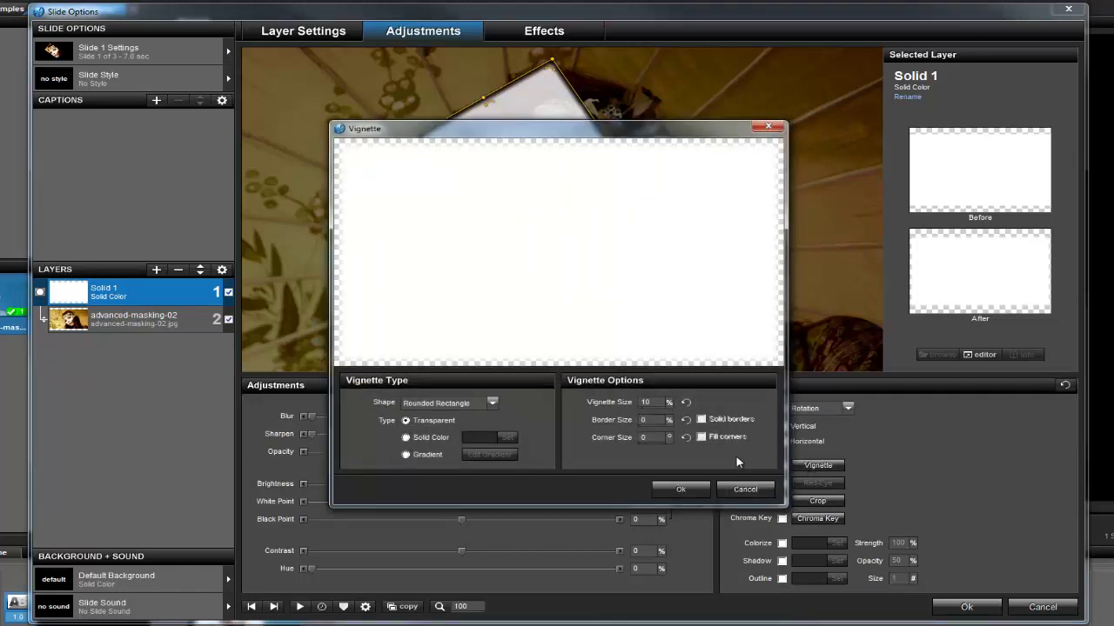
left_click(481, 405)
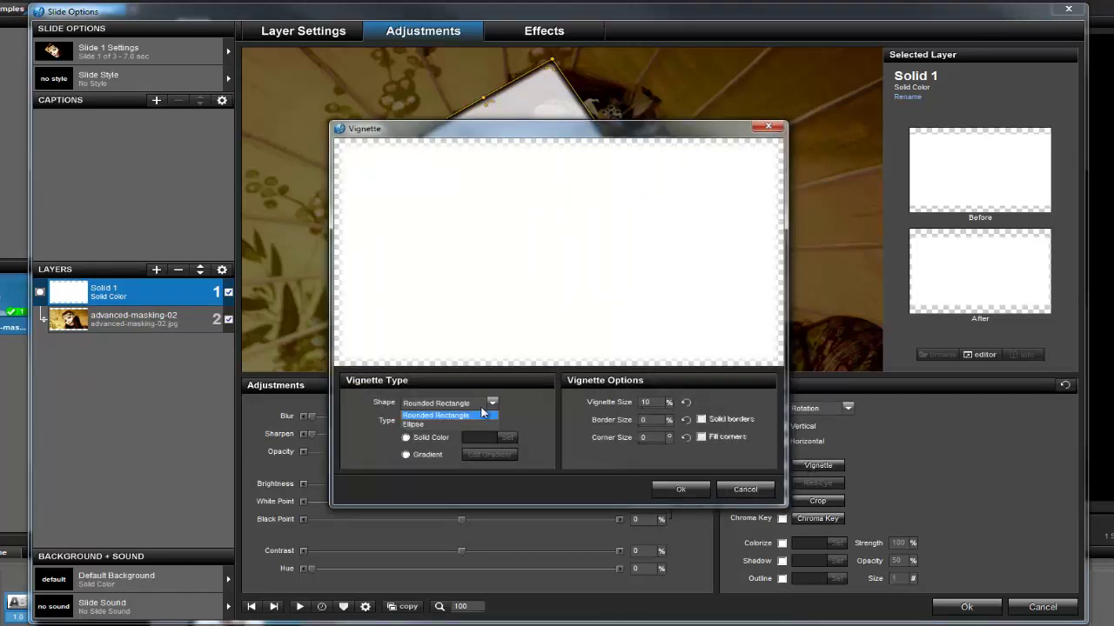
left_click(471, 422)
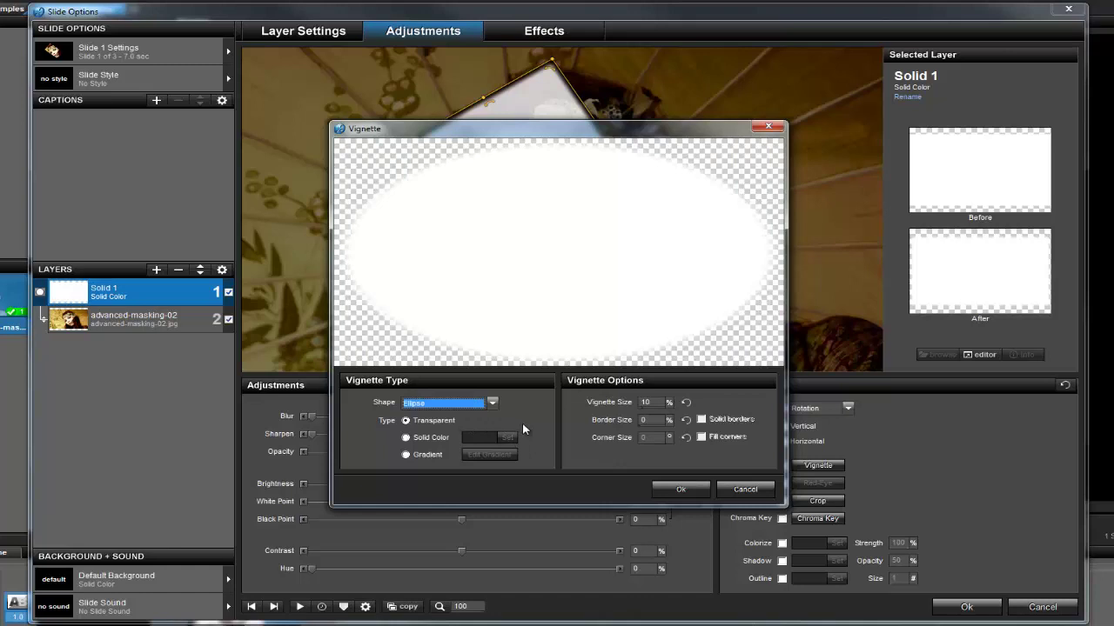
left_click(645, 406)
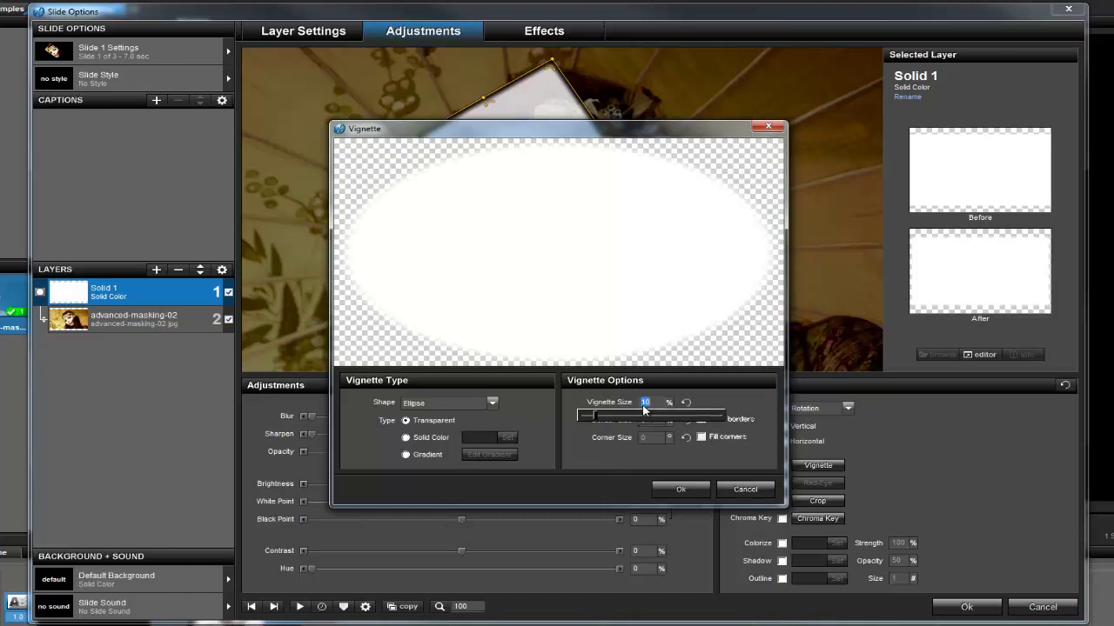
left_click_drag(646, 416, 696, 425)
left_click(679, 488)
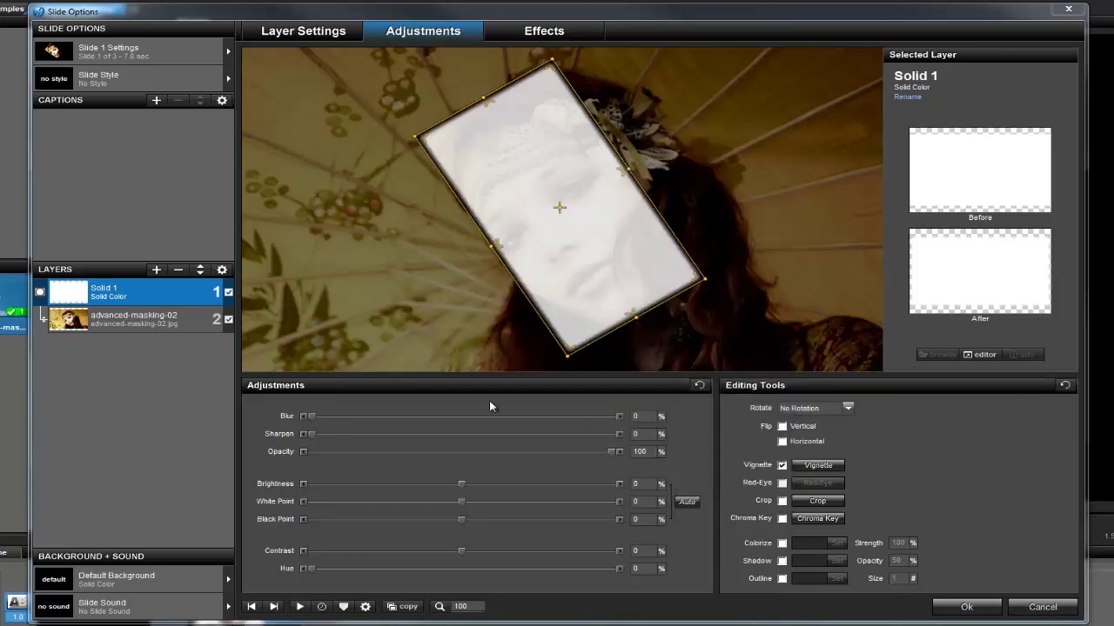
left_click(150, 326)
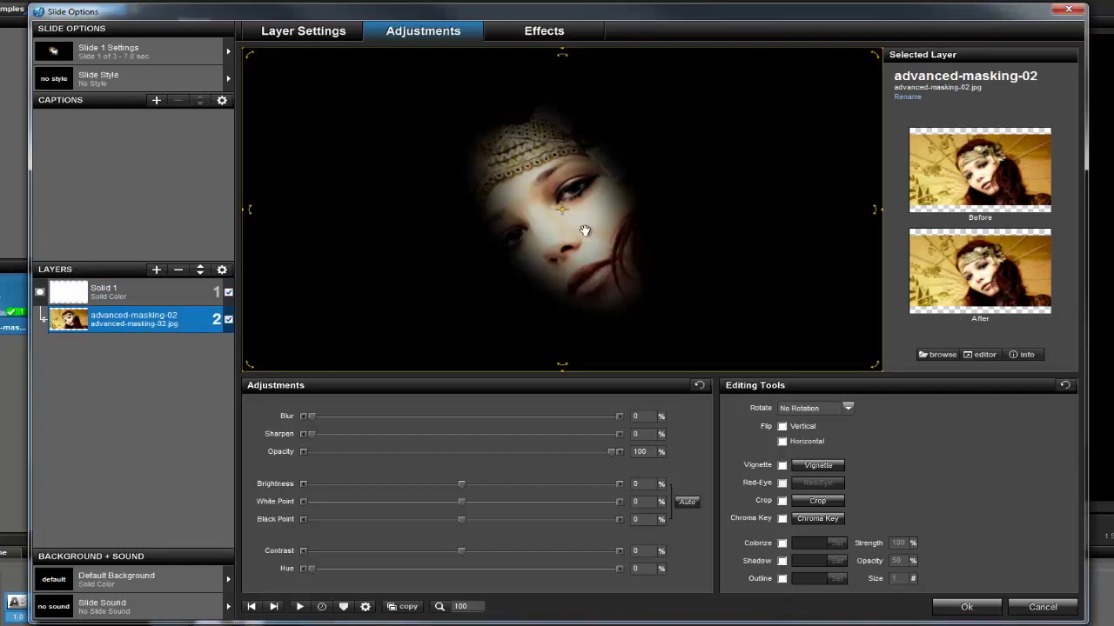
Centre the vignetted Solid 1 mask on the face at -0.65 x 1.17 with 50% zoom
left_click(585, 230)
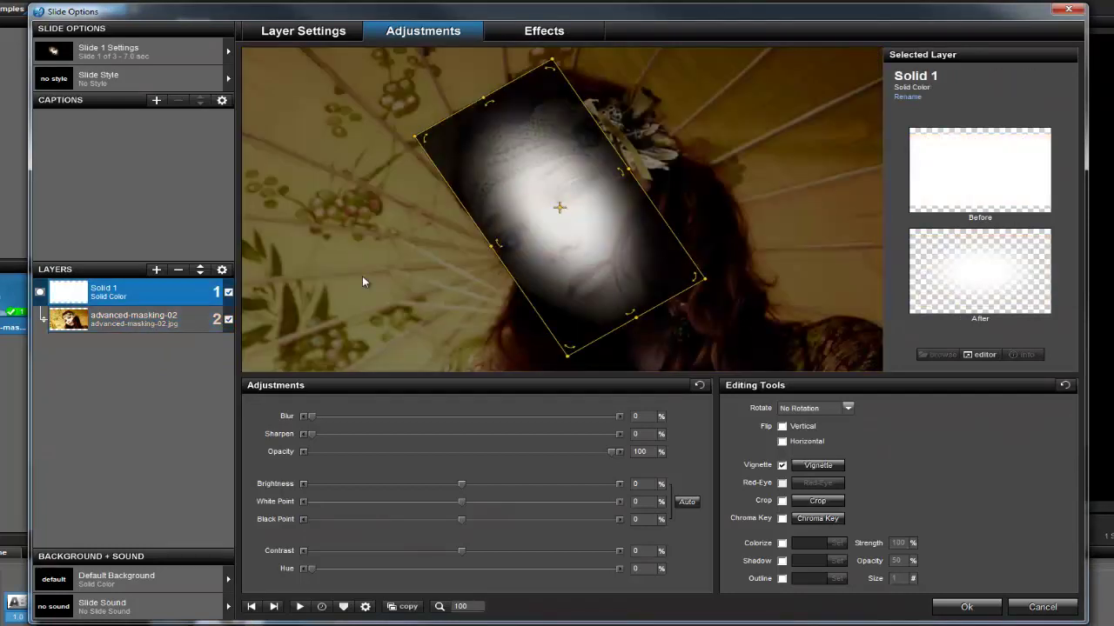
left_click(326, 36)
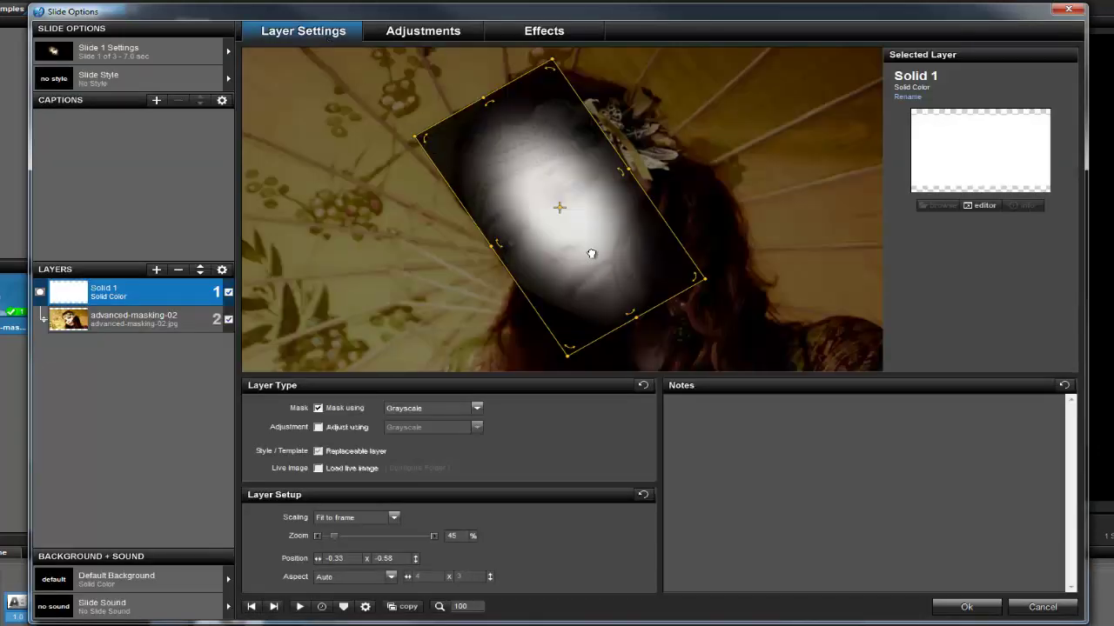
left_click_drag(592, 253, 586, 258)
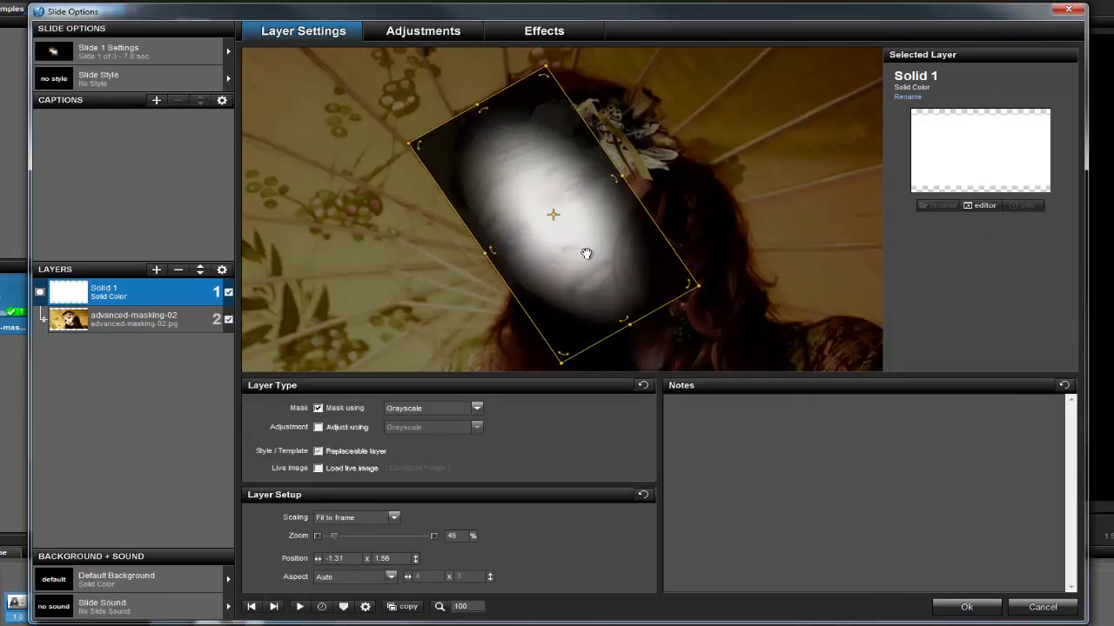
scroll(587, 253, "up", 5)
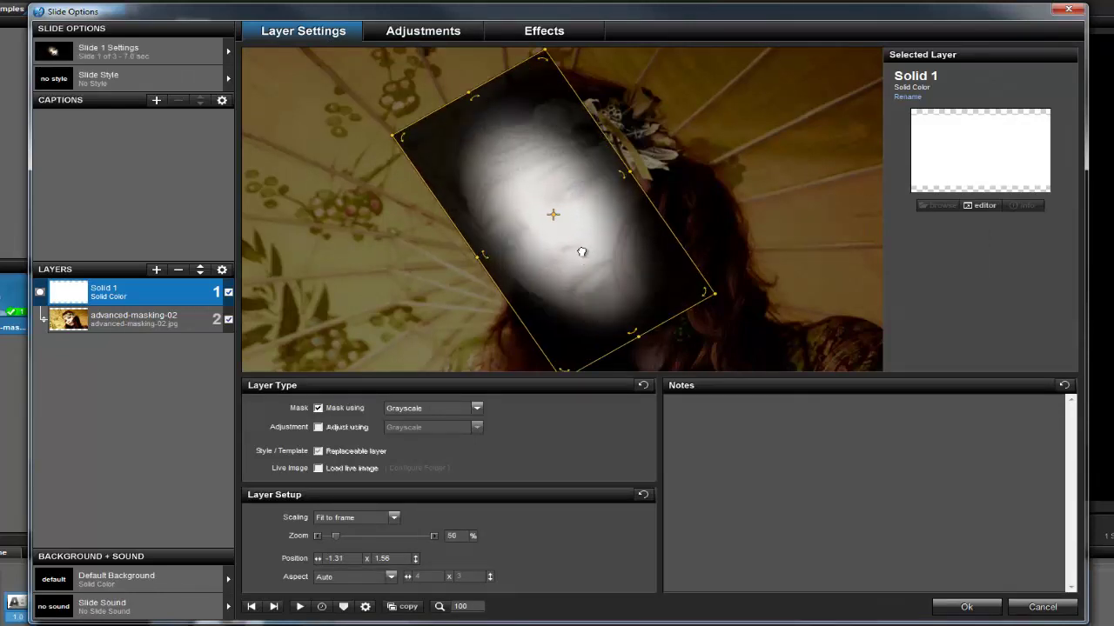
mouse_move(579, 251)
left_mouse_down()
mouse_move(569, 251)
mouse_move(586, 250)
left_mouse_up()
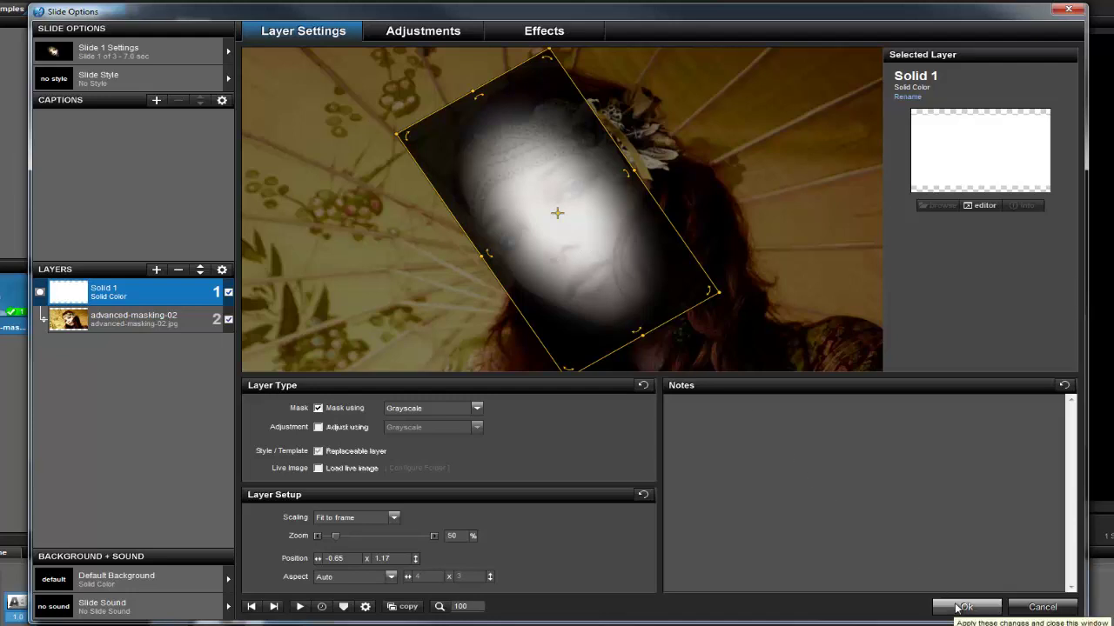
Set Solid 1's ending keyframe zoom to 500% and preview the slide animation
left_click(172, 323)
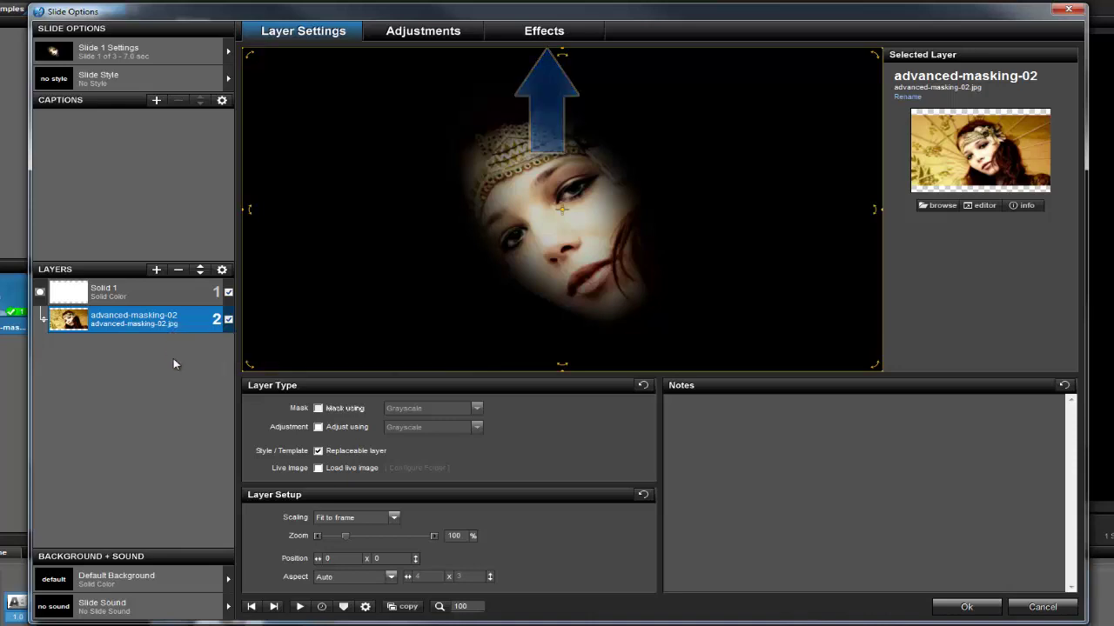
left_click(538, 35)
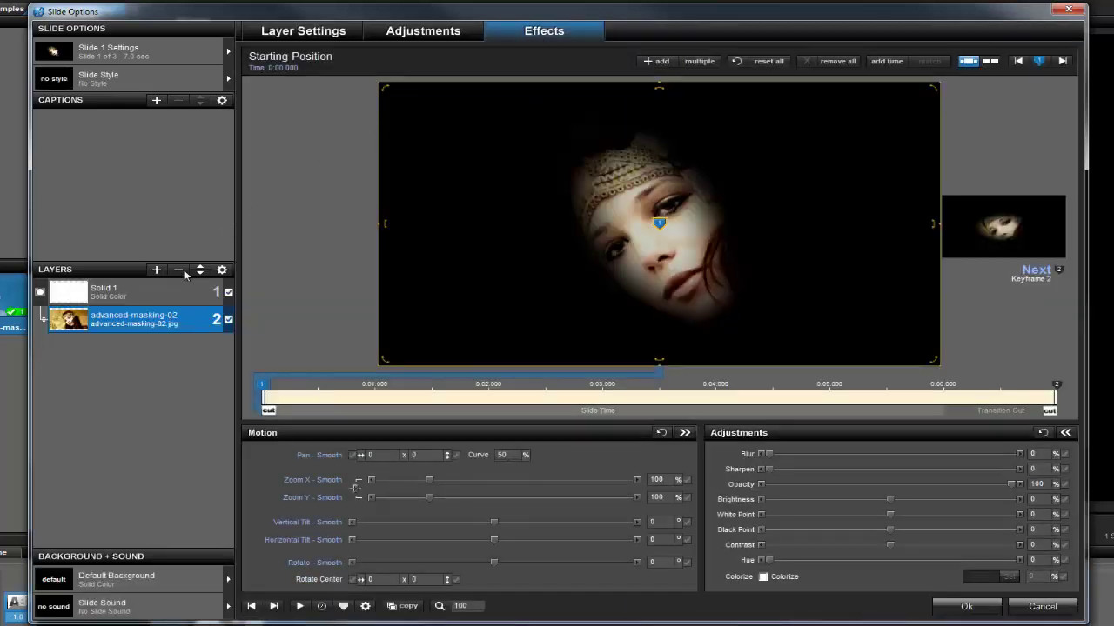
left_click(170, 298)
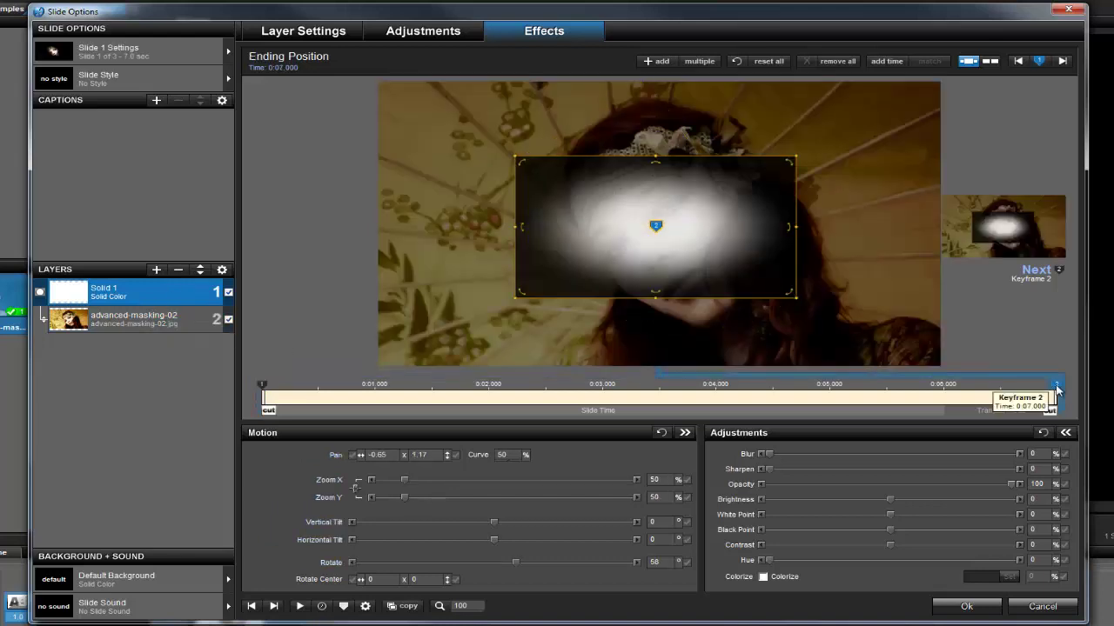
left_click(1057, 388)
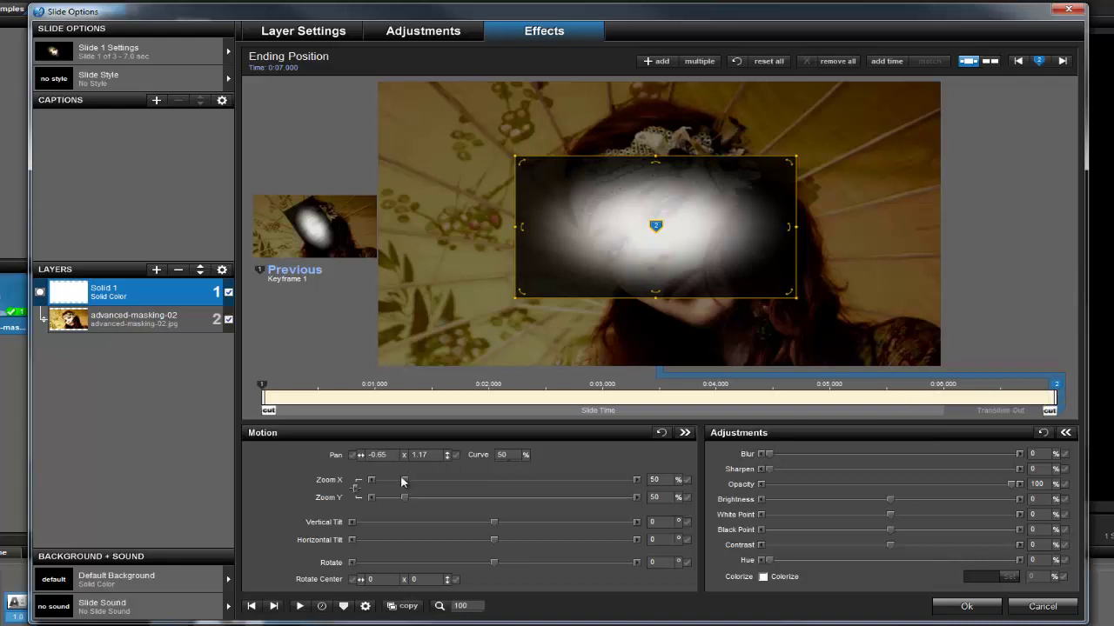
left_click_drag(403, 480, 642, 487)
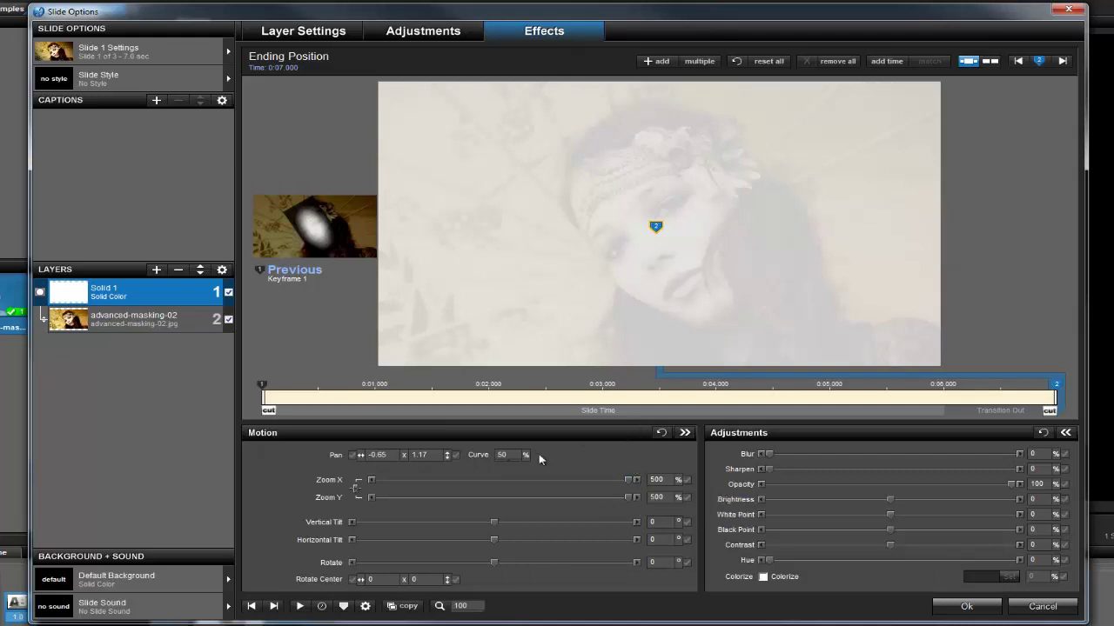
left_click(300, 607)
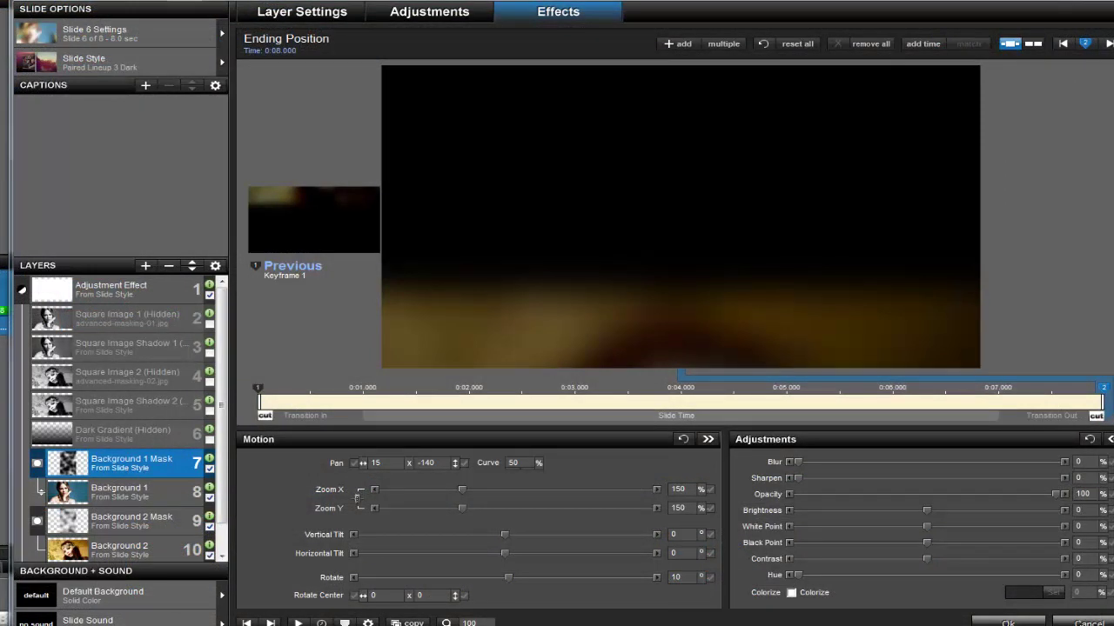
Turn on Show Motion Path and compare the Background 1 Mask and Background 2 Mask paths
left_click(115, 525)
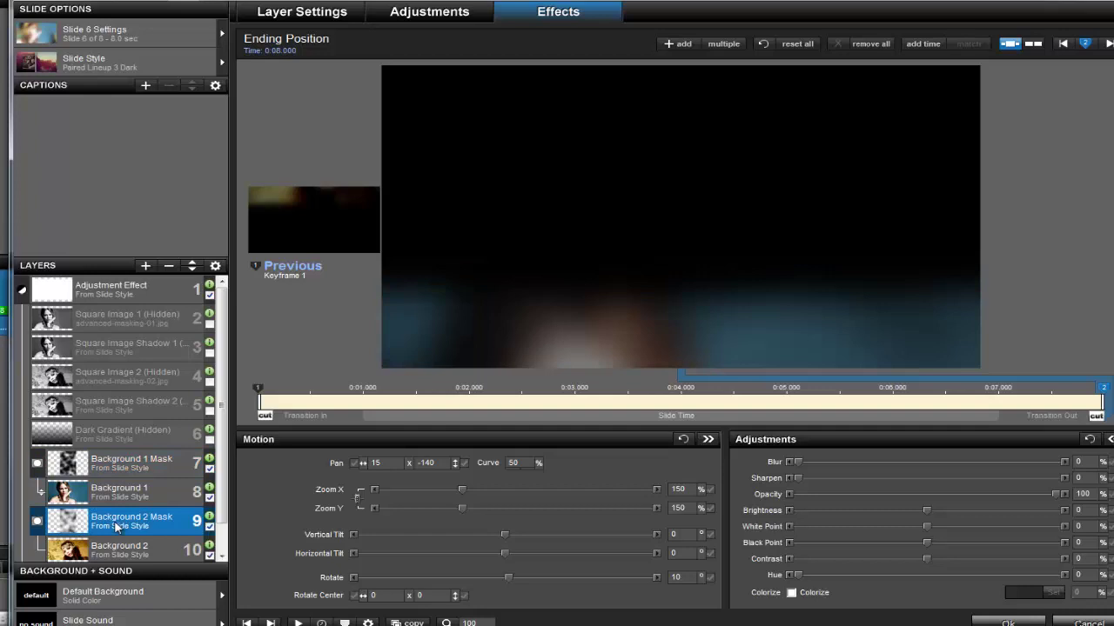
left_click(135, 466)
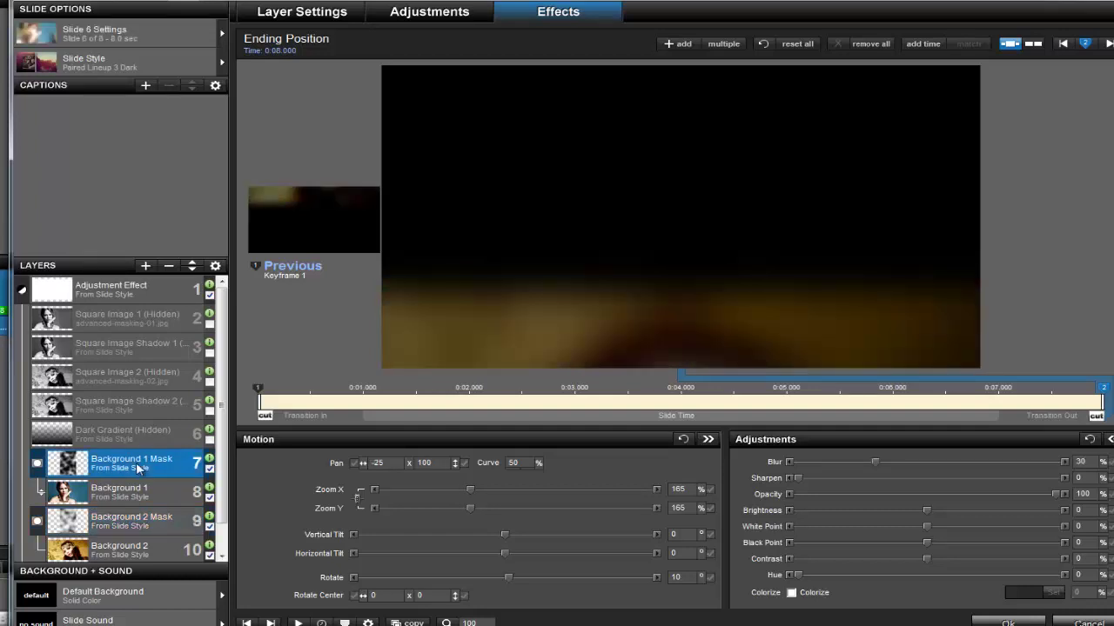
right_click(538, 257)
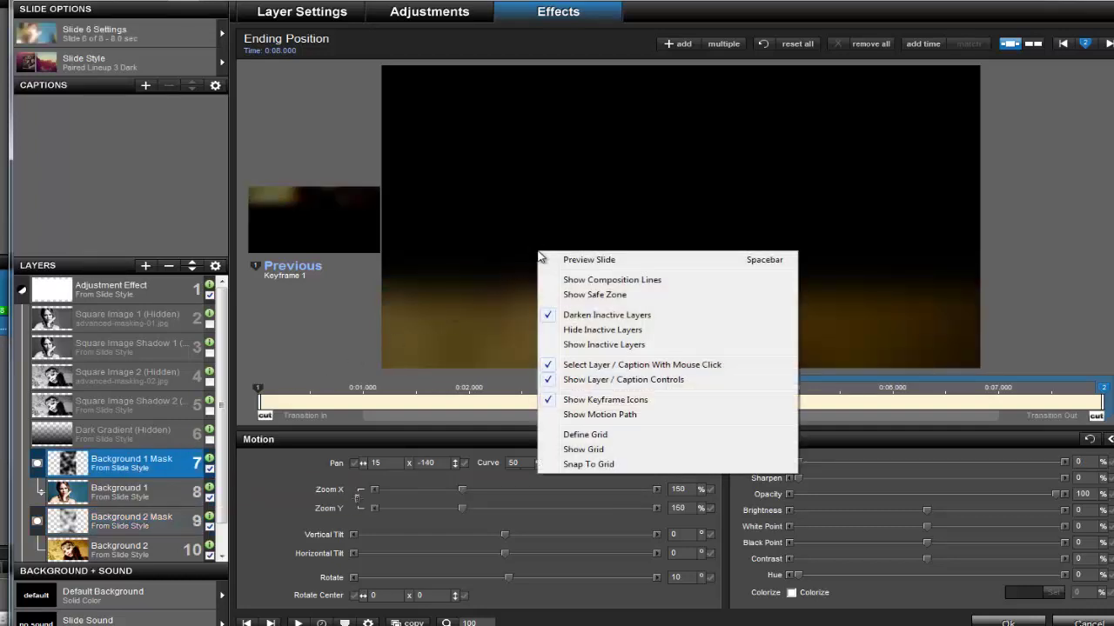
left_click(569, 415)
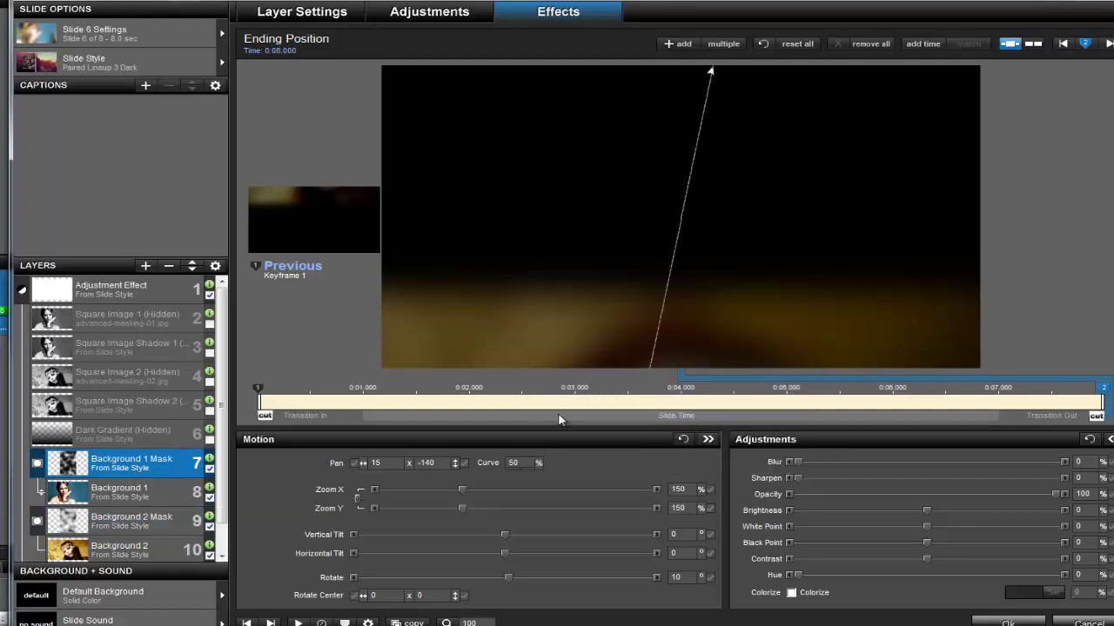
left_click(155, 521)
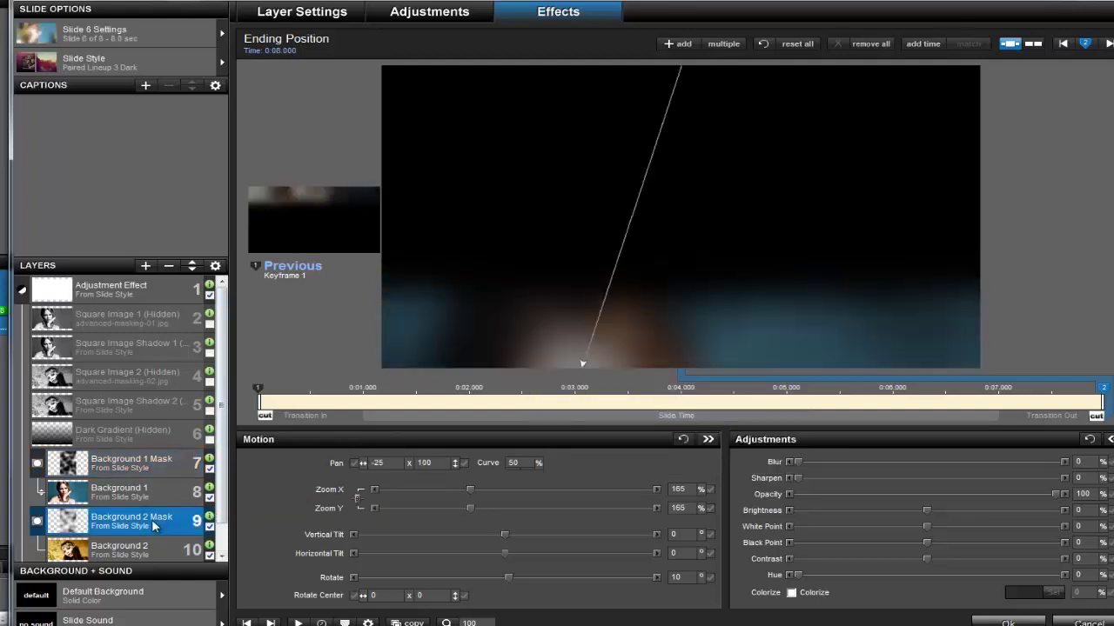
left_click(165, 468)
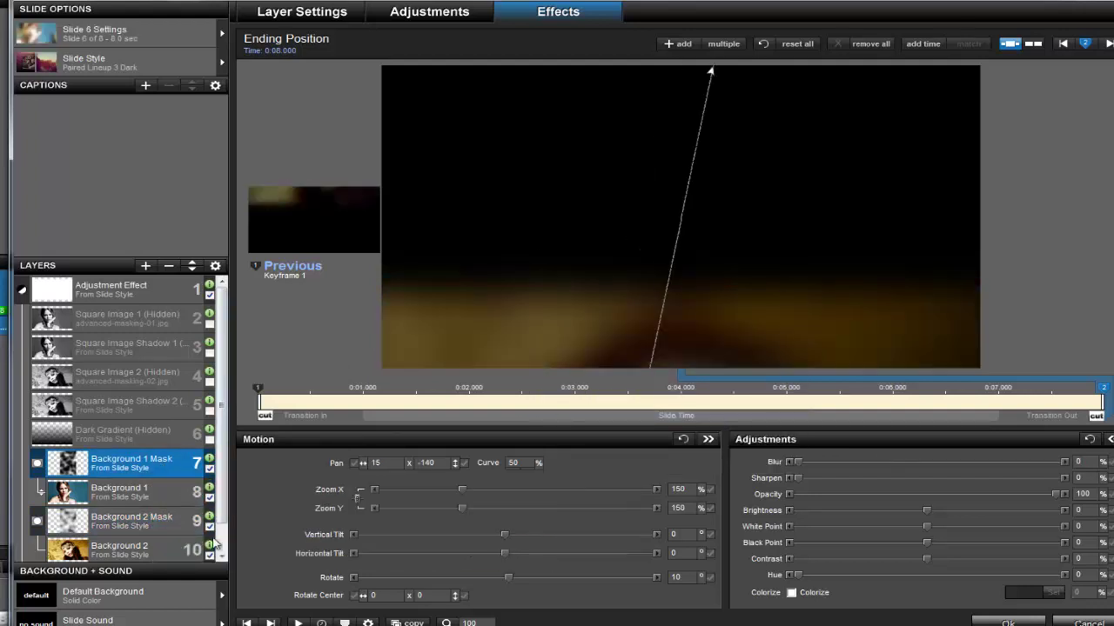
Play the slide, then set the advanced-masking-01 portrait's Blur to 50%
left_click(298, 623)
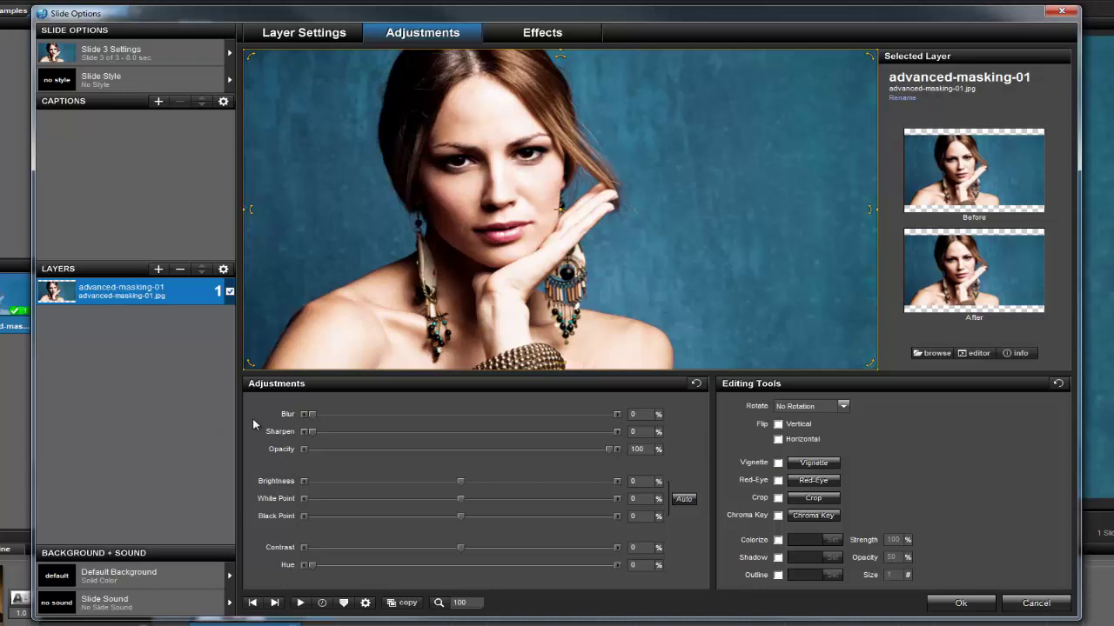
left_click_drag(313, 419, 460, 416)
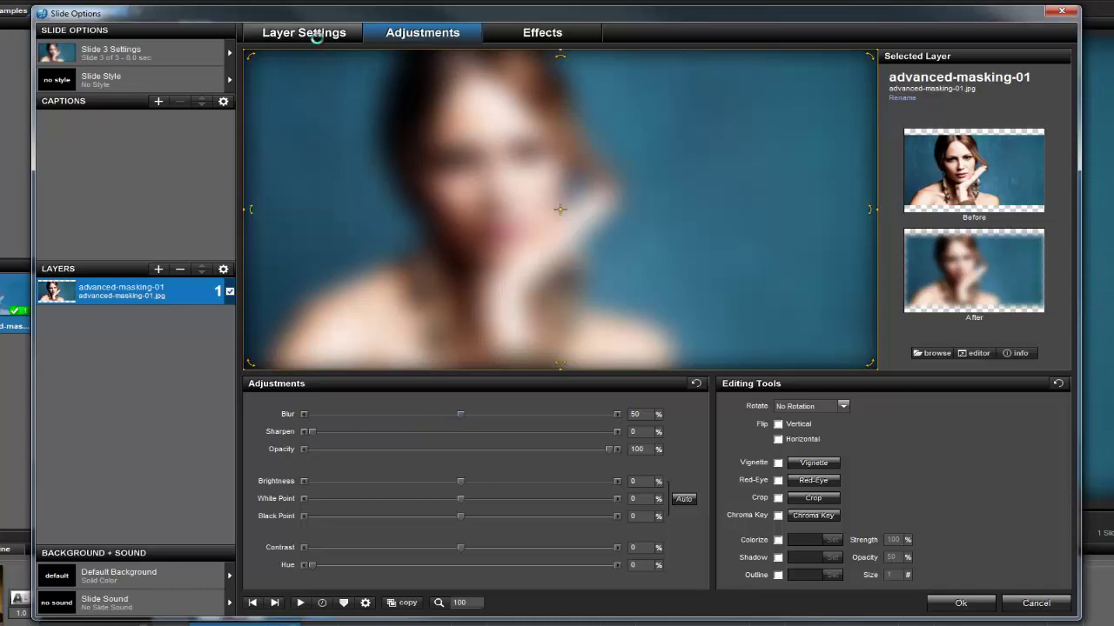
left_click(315, 33)
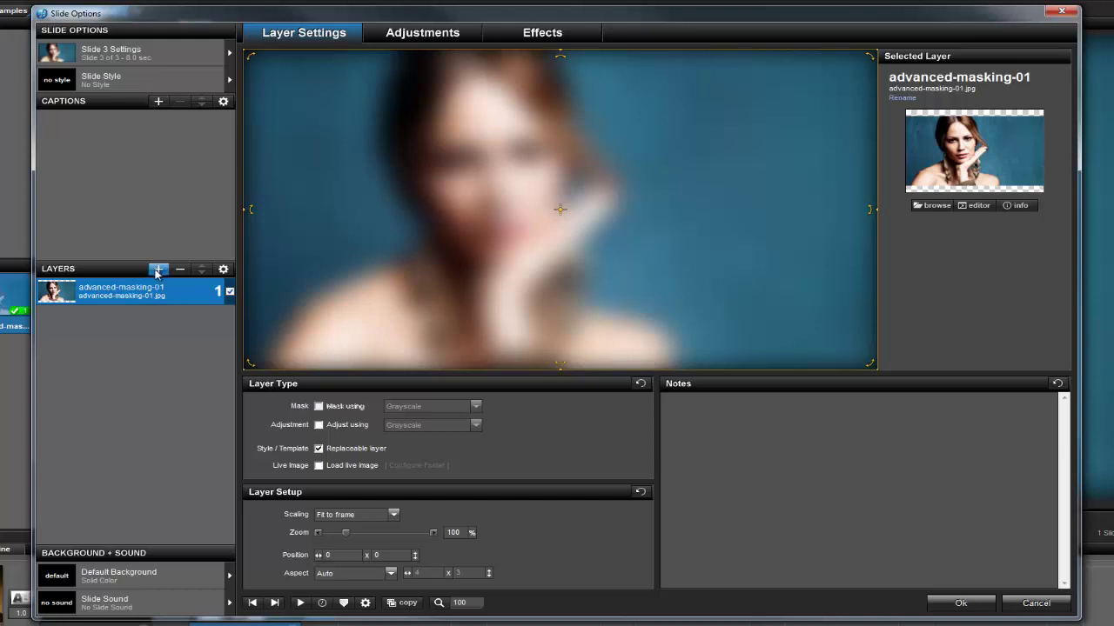
Add a gradient layer and show the Masks gradient presets
left_click(158, 270)
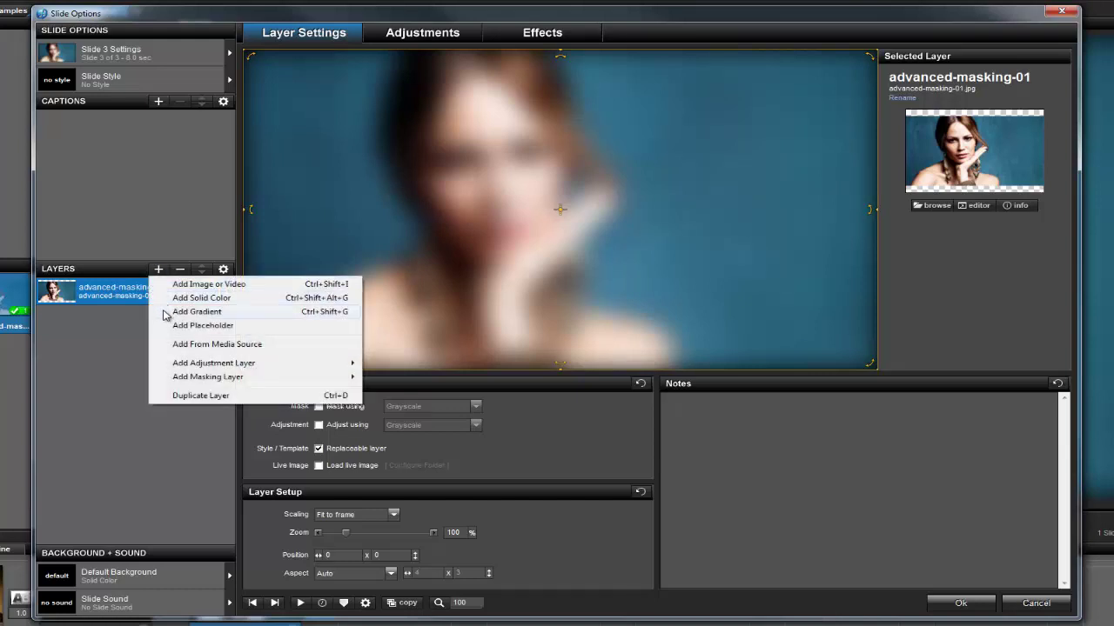
left_click(196, 311)
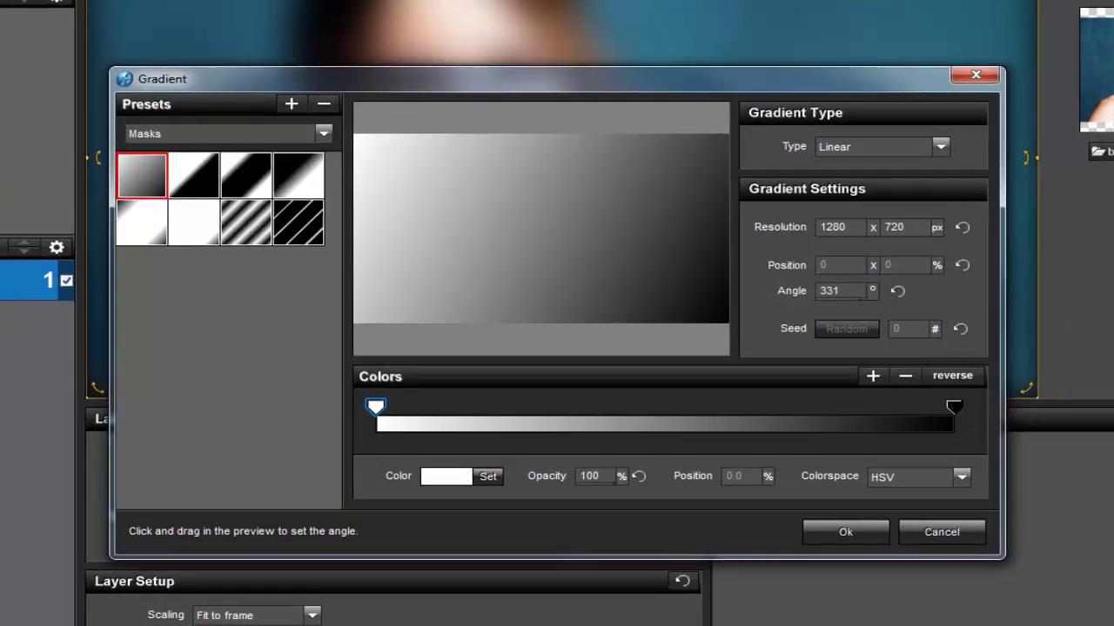
left_click(321, 138)
left_click(255, 231)
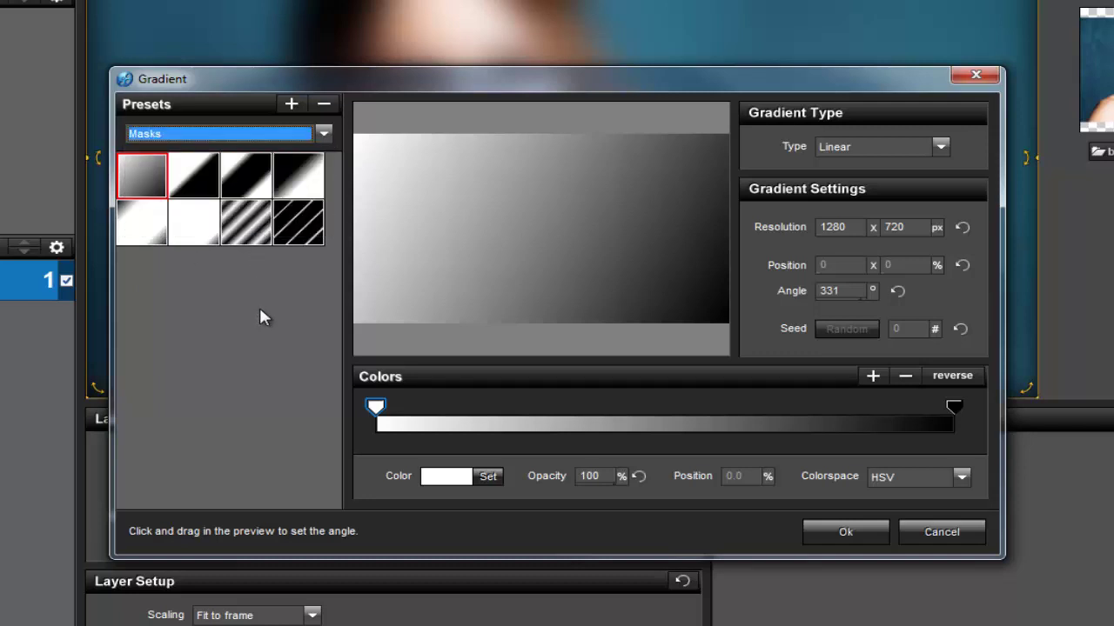
Apply the black-and-white Plasma mask preset with inner stops at 32.4% and 67%
left_click(940, 146)
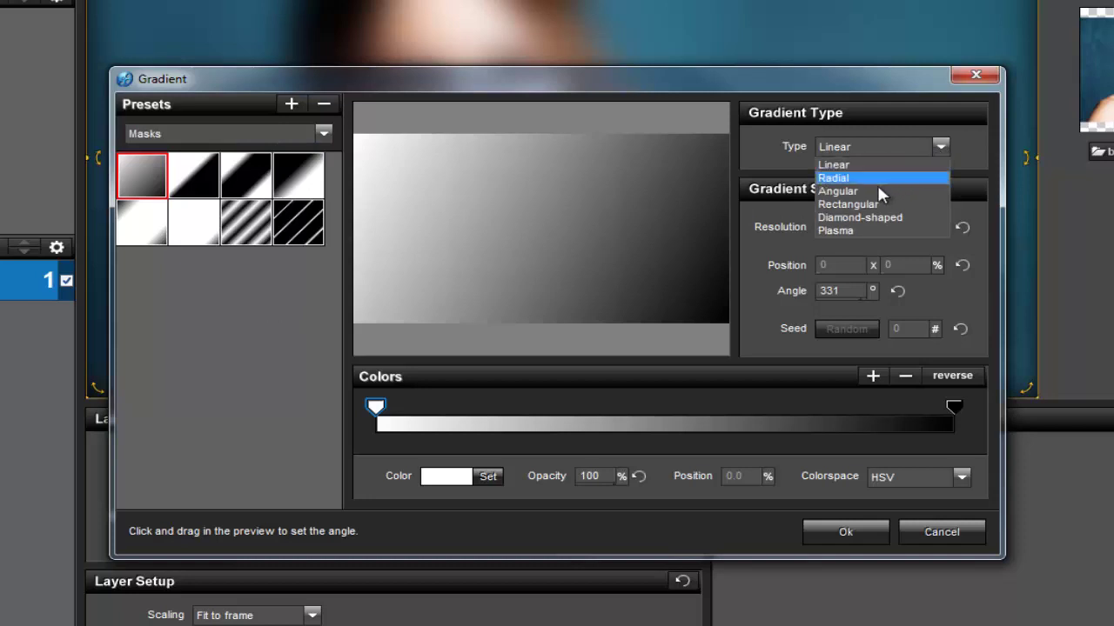
left_click(862, 231)
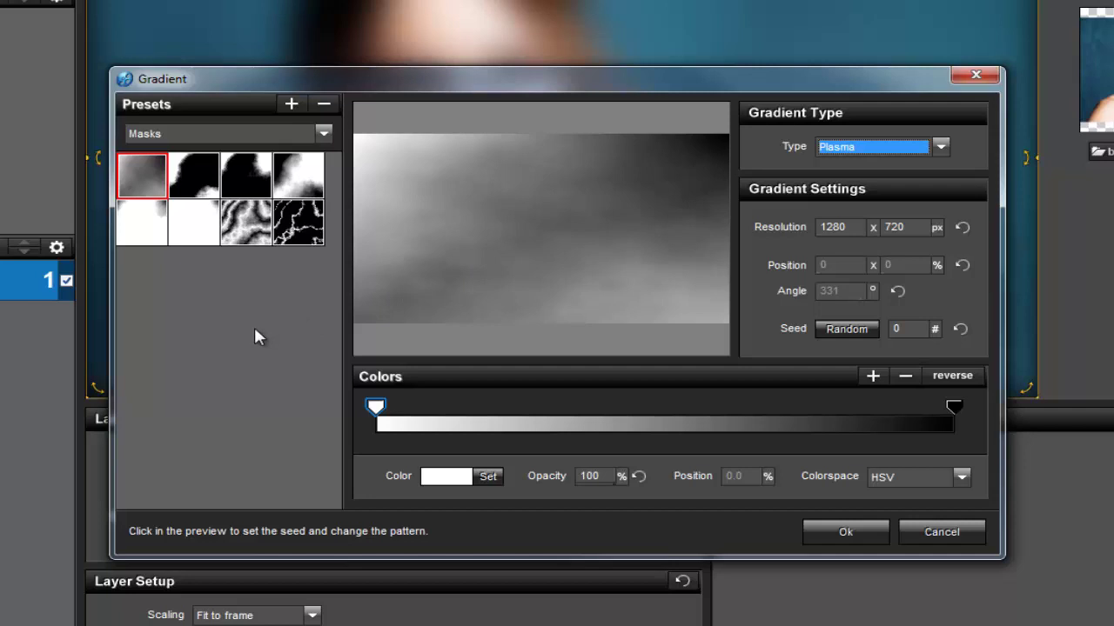
left_click(313, 189)
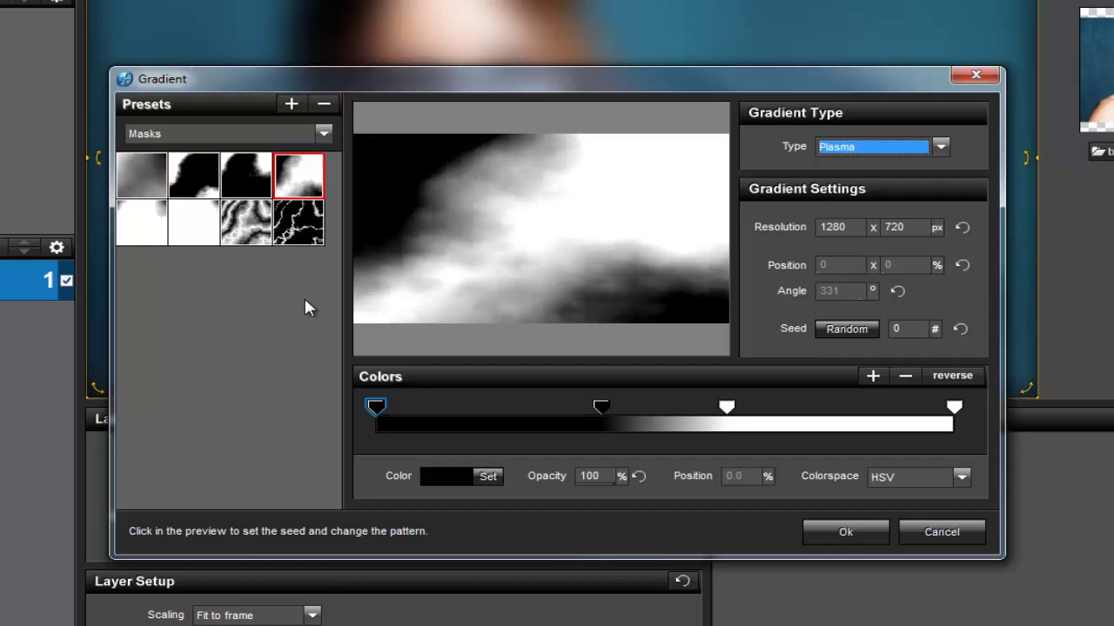
left_click_drag(600, 409, 562, 409)
left_click_drag(724, 406, 763, 407)
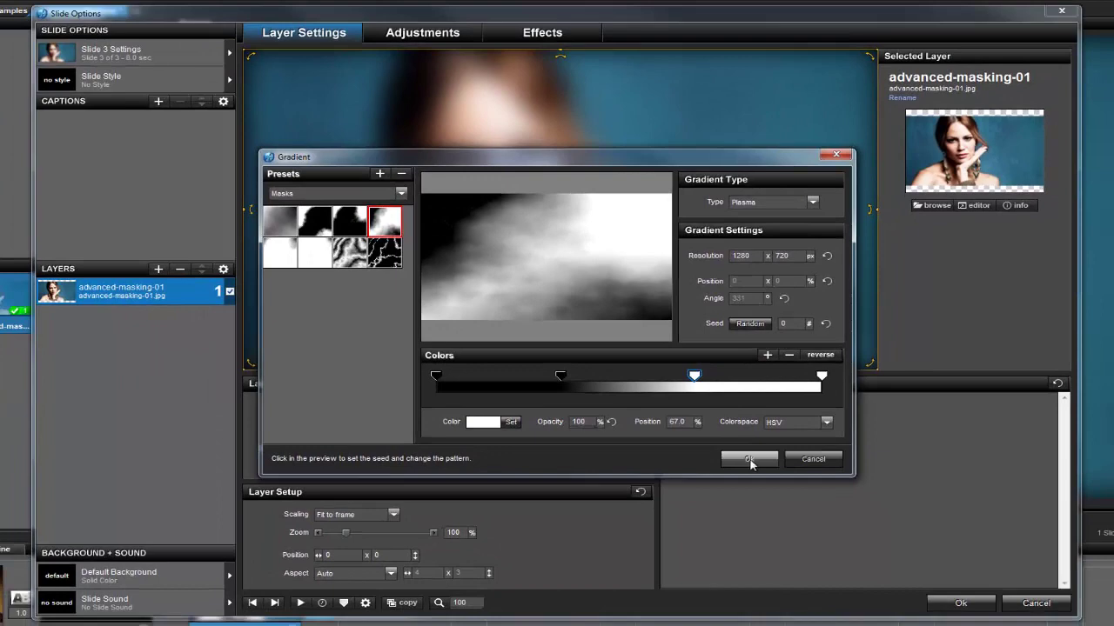
Add the plasma gradient as layer Gradient 1 and make it a Grayscale mask
left_click(749, 459)
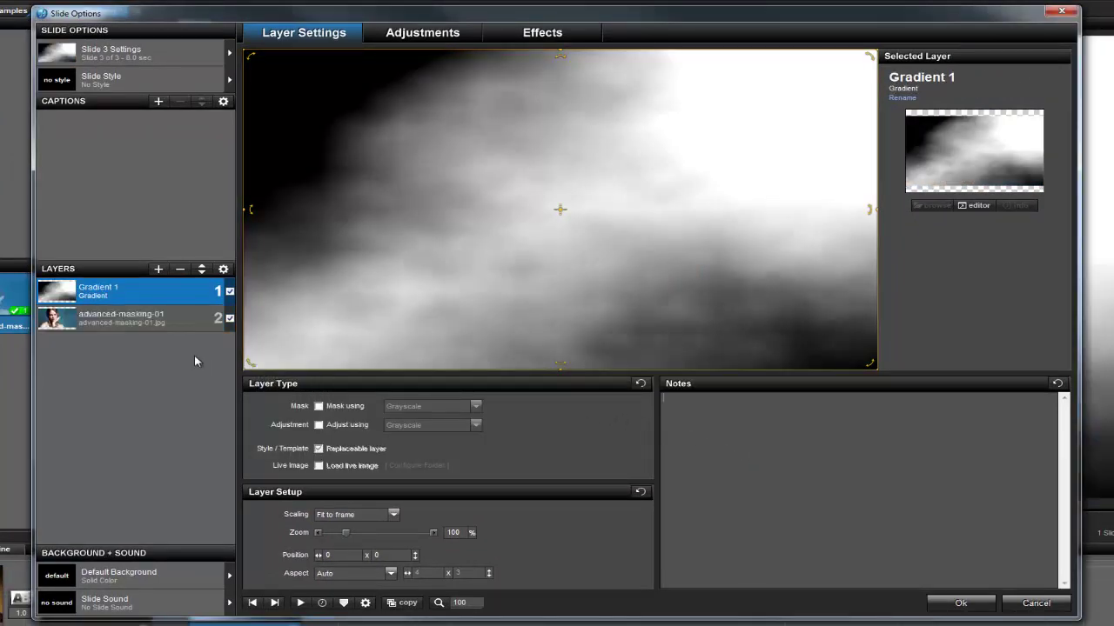
left_click(319, 406)
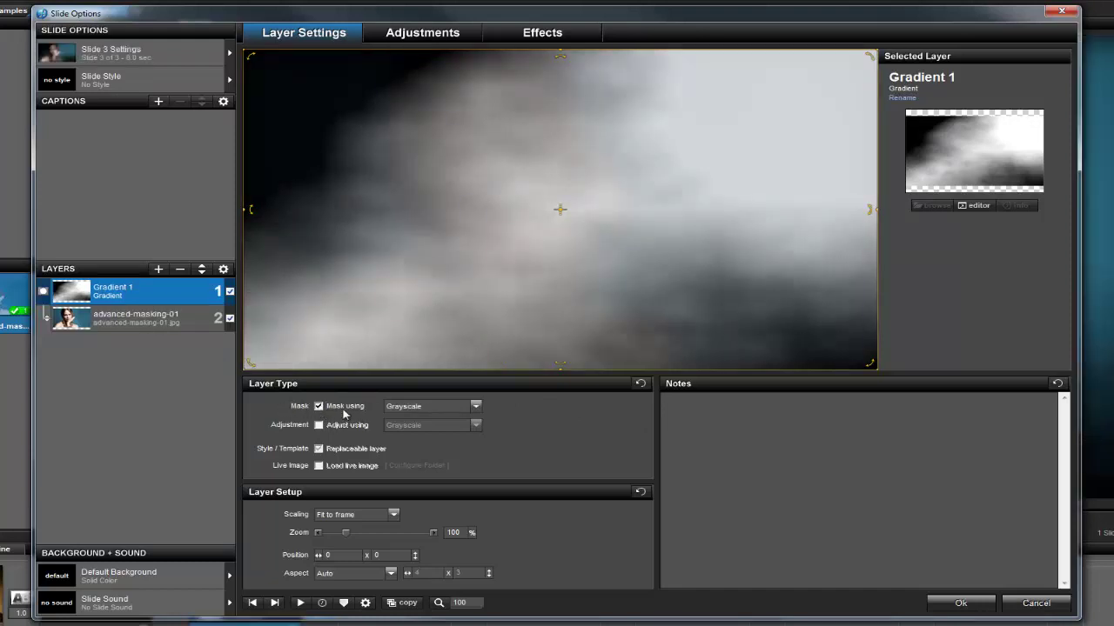
left_click(476, 406)
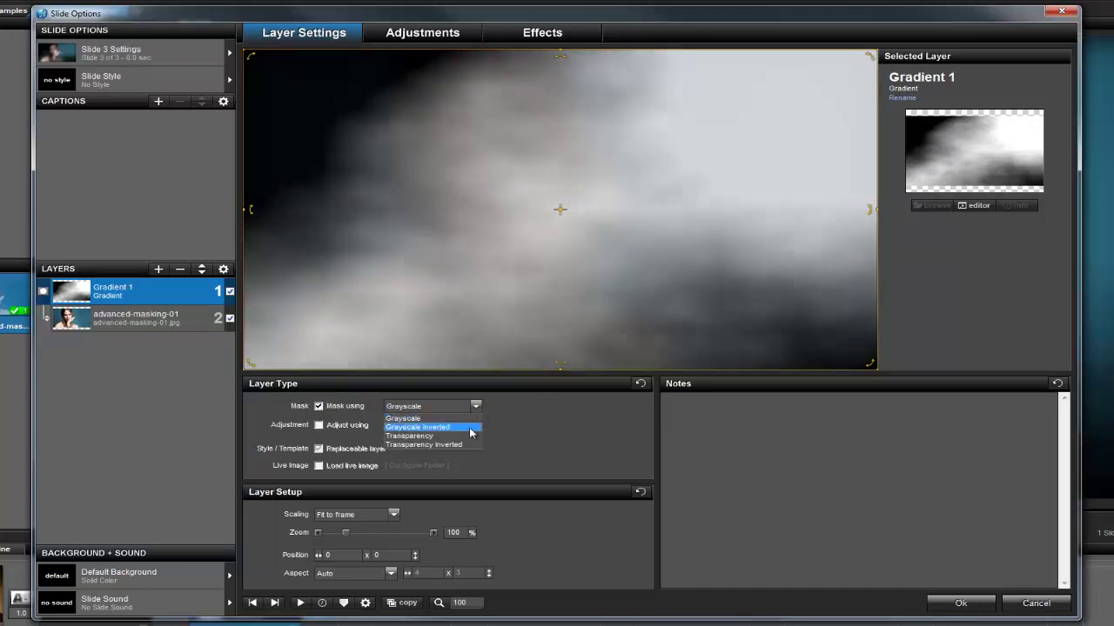
left_click(465, 419)
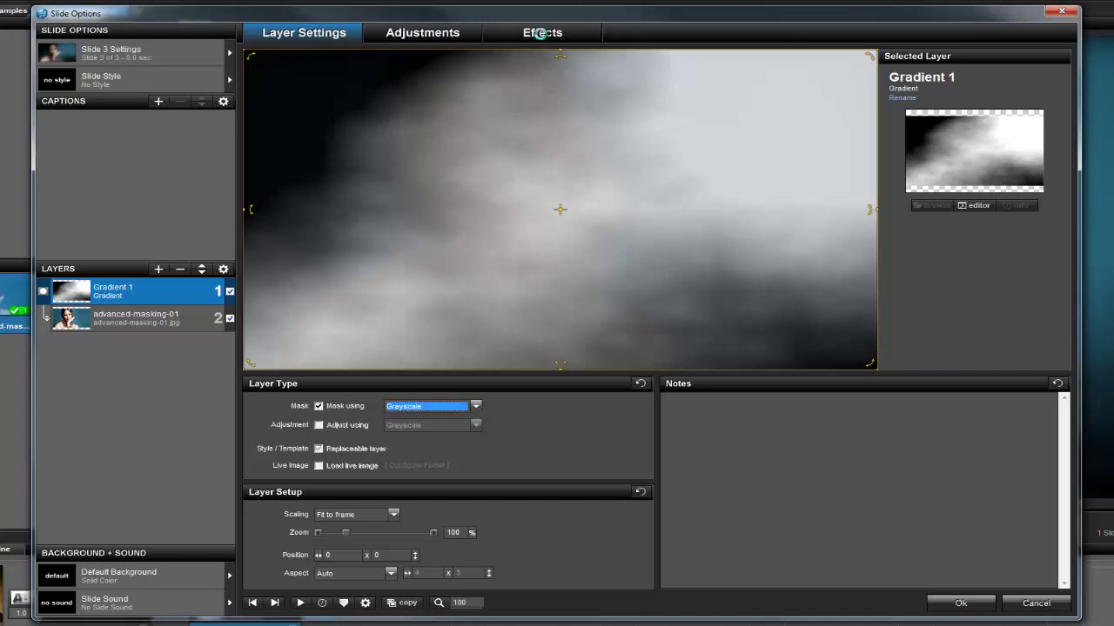
In Effects, move the portrait below the frame at the starting keyframe (0.25 x 102.44)
left_click(542, 35)
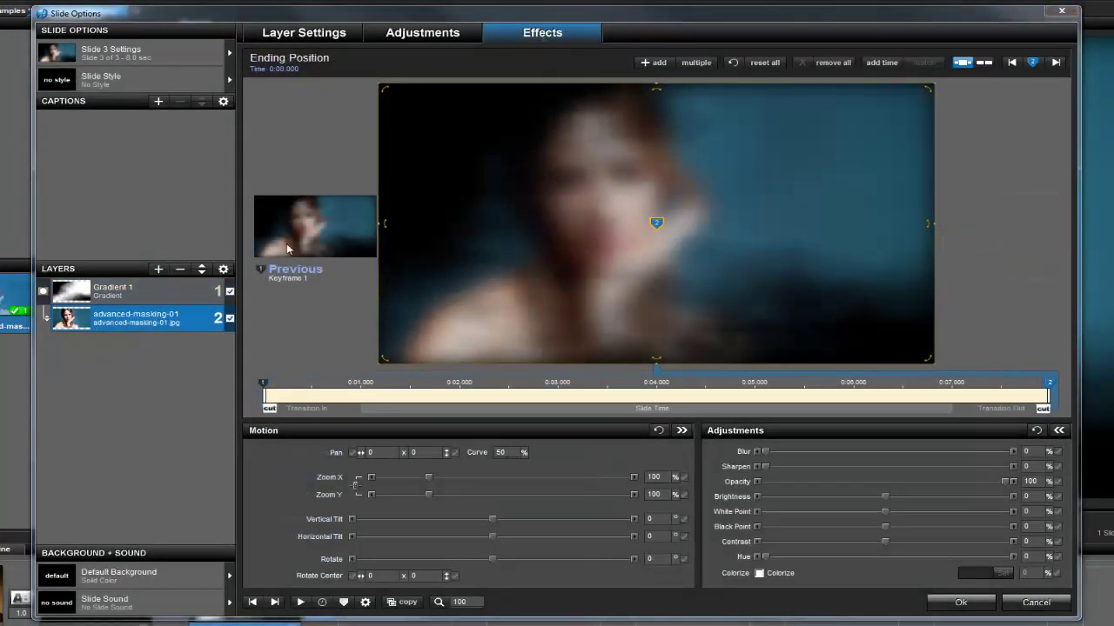
left_click(300, 237)
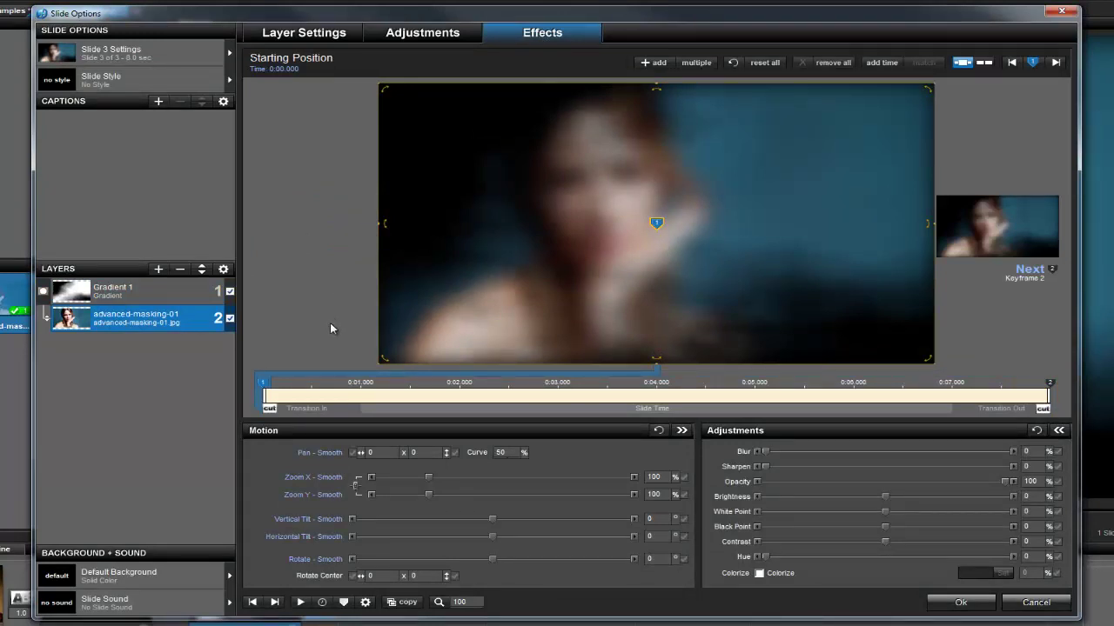
left_click_drag(611, 180, 614, 466)
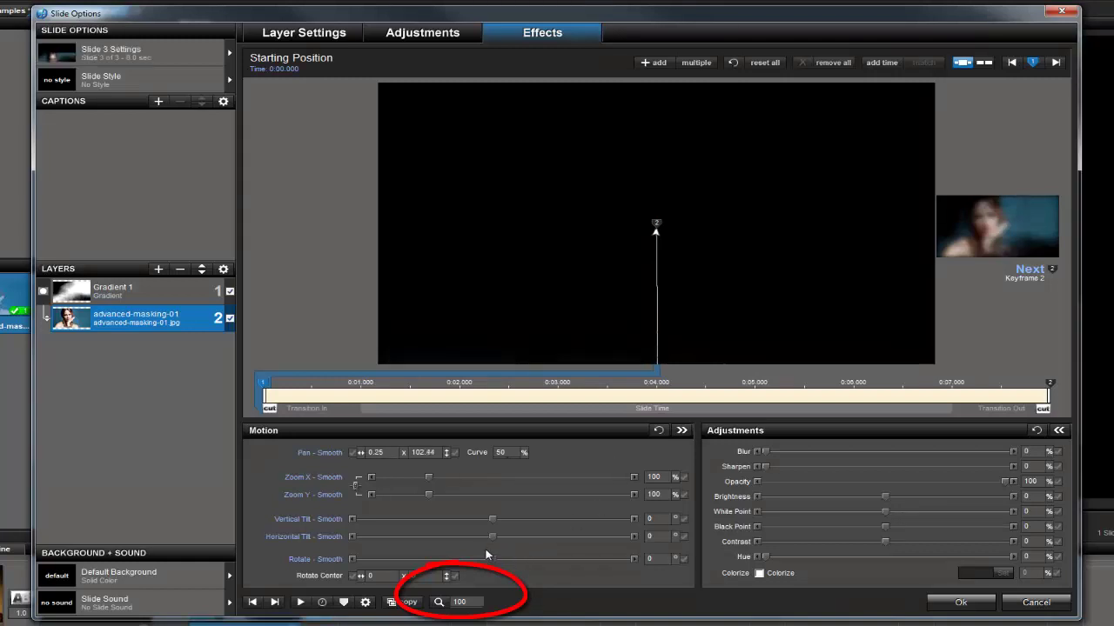
Zoom the preview out and move the portrait above the frame at the ending keyframe (0 x -103.03)
left_click(470, 603)
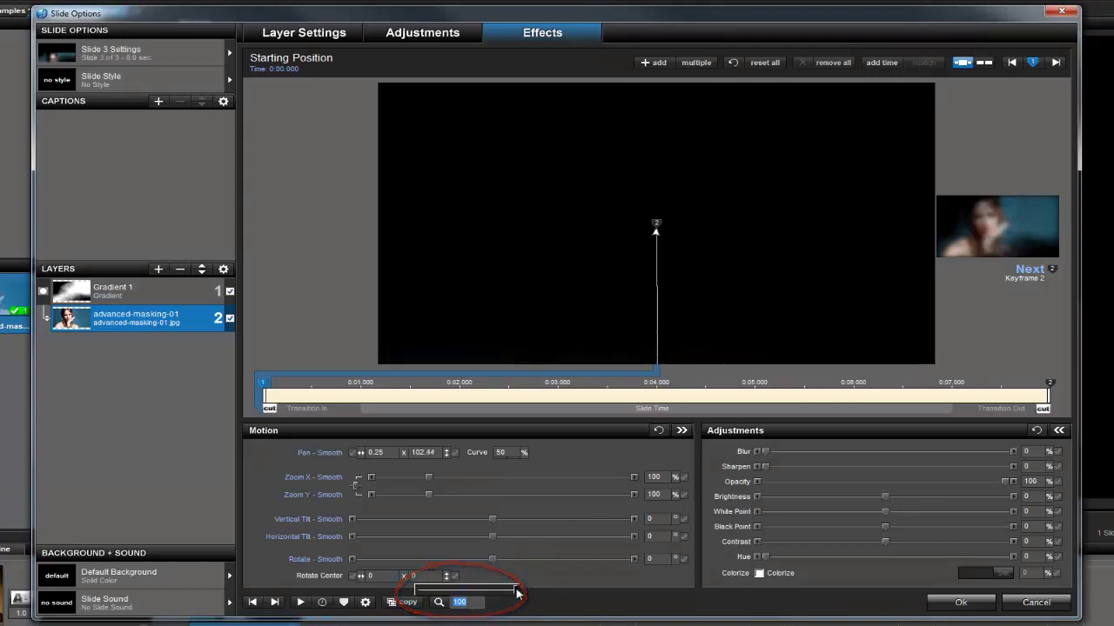
left_click_drag(517, 591, 420, 600)
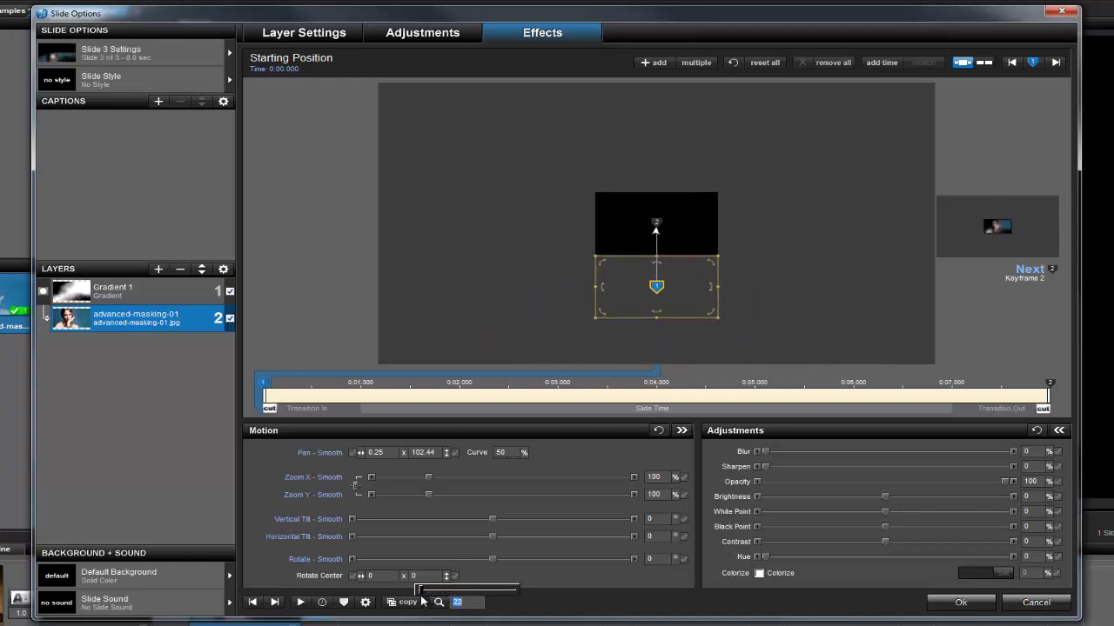
left_click(973, 251)
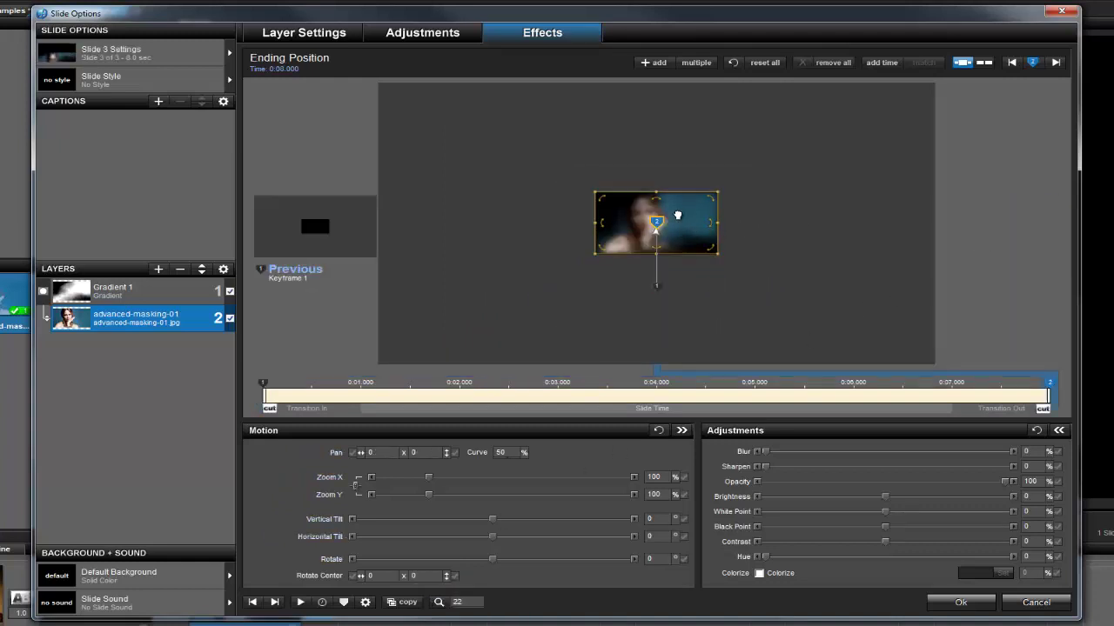
left_click_drag(678, 214, 678, 171)
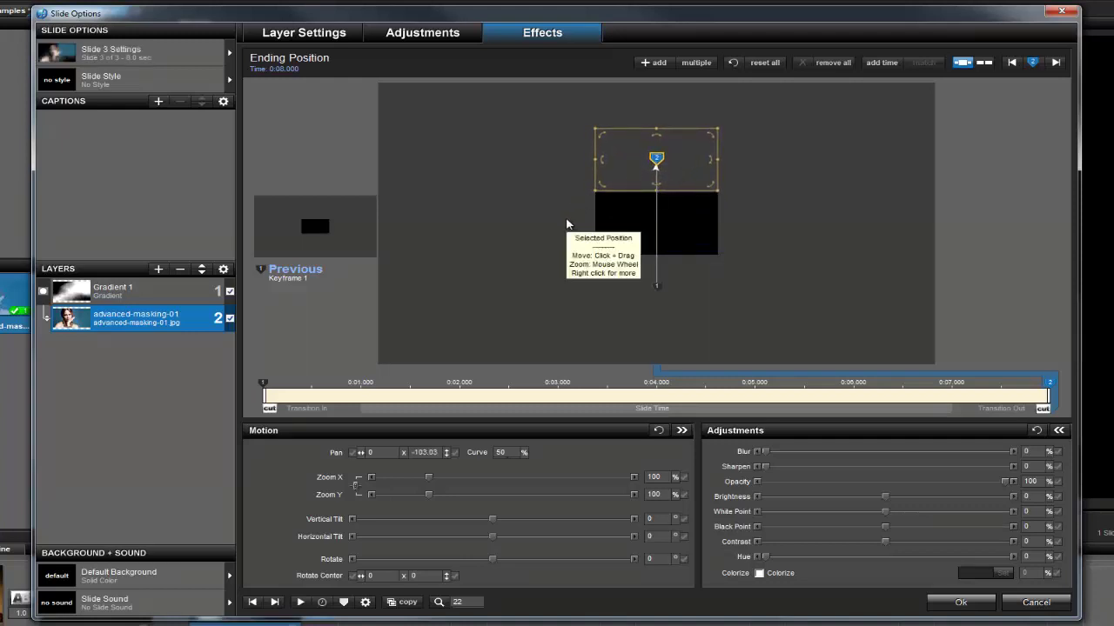
Set Gradient 1's Zoom X to 200 at both the starting and ending keyframes
left_click(172, 298)
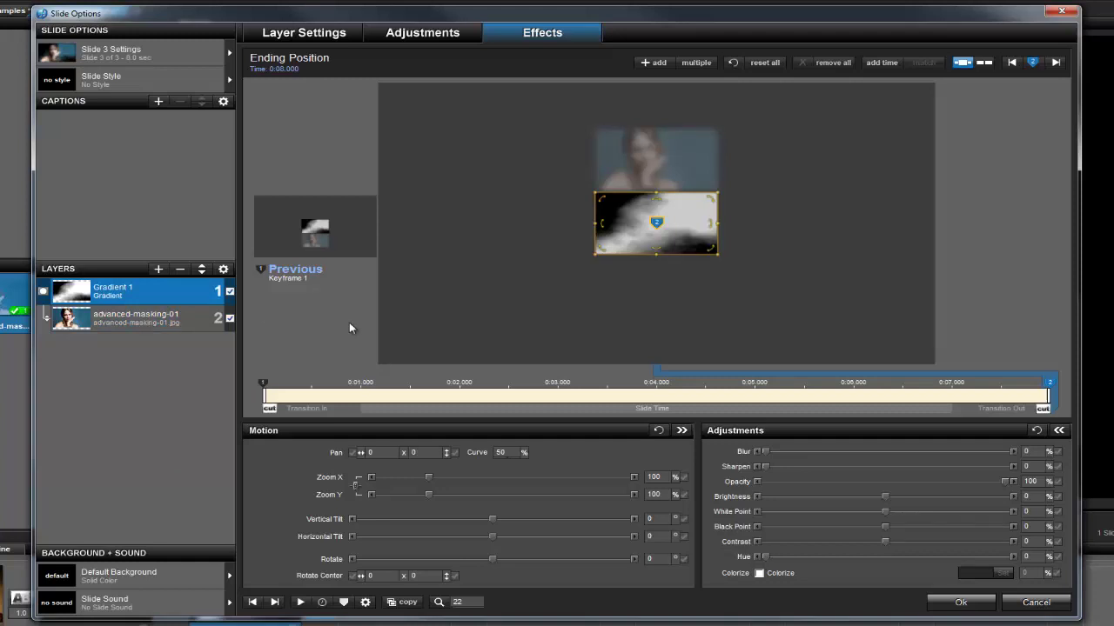
left_click(349, 248)
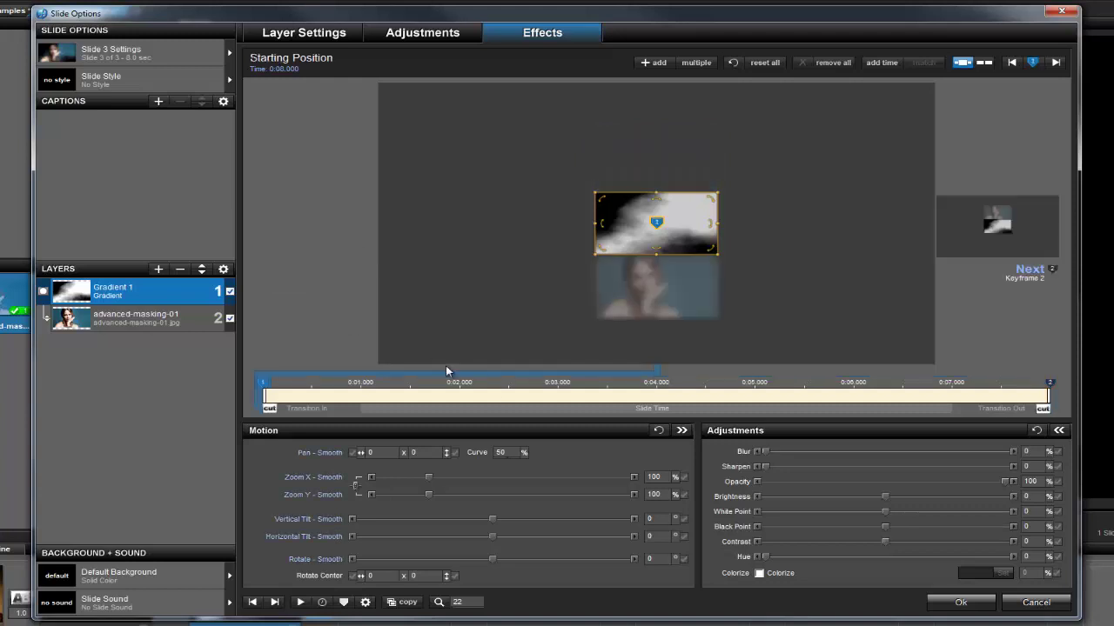
double_click(657, 477)
type("200")
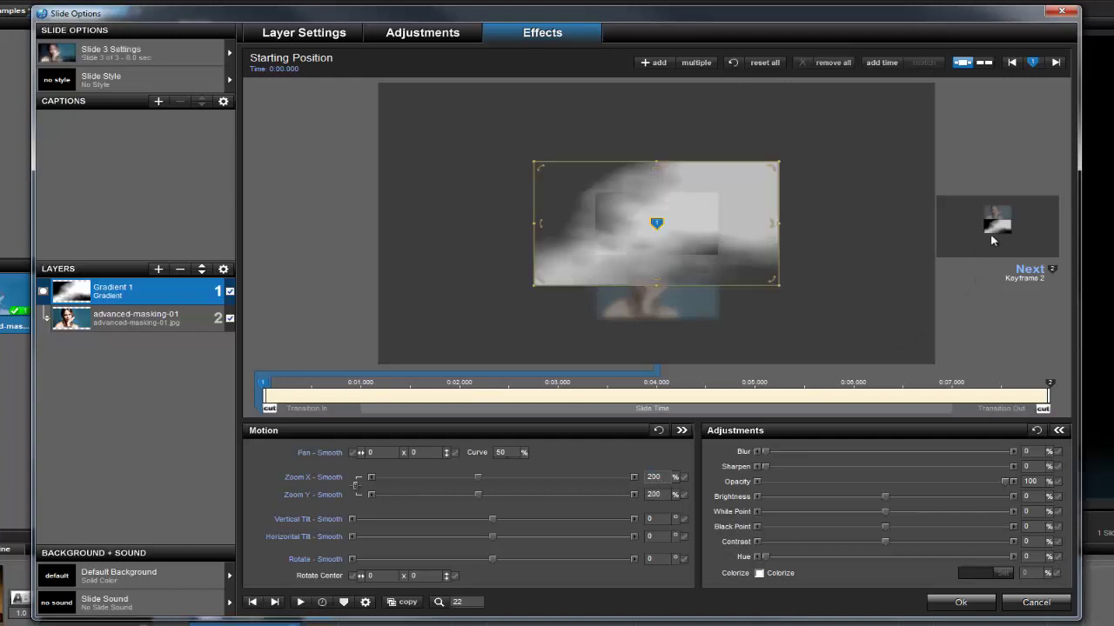
left_click(993, 241)
type("200")
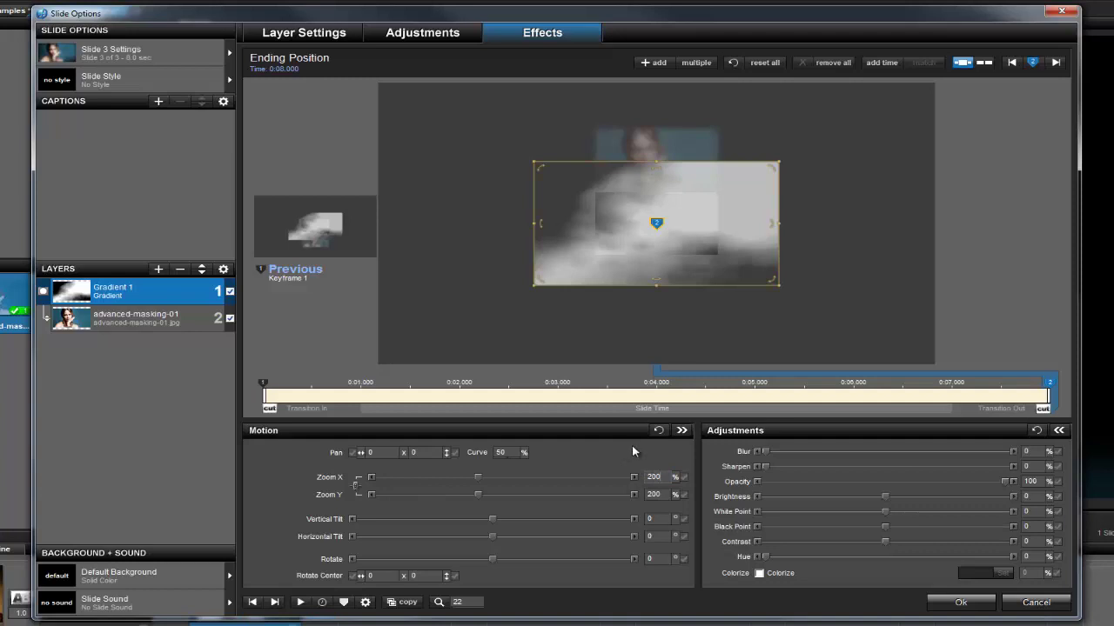
Position the gradient mask at -0.56 x -48.48 at the start and 1.13 x 49.49 at the end
left_click(361, 242)
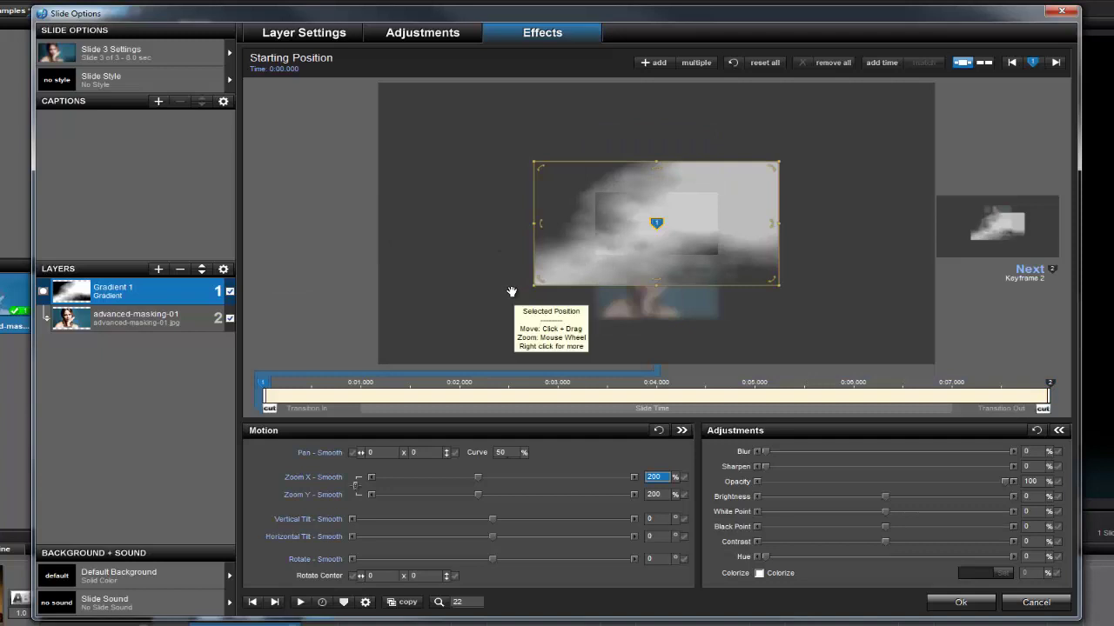
left_click_drag(567, 268, 568, 239)
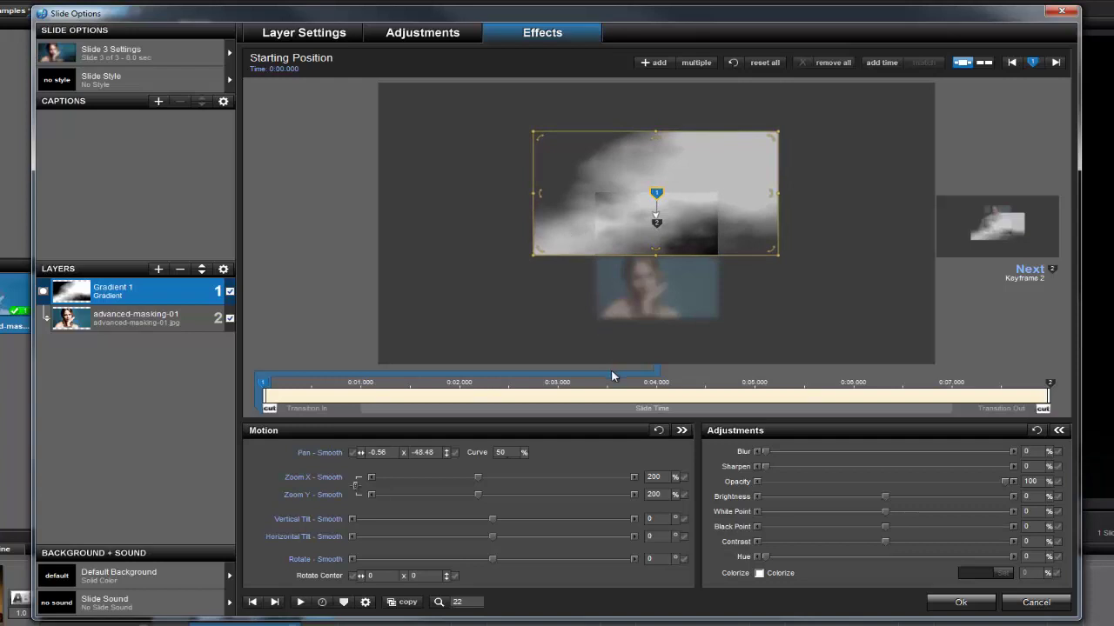
left_click(966, 254)
left_click_drag(732, 197, 734, 228)
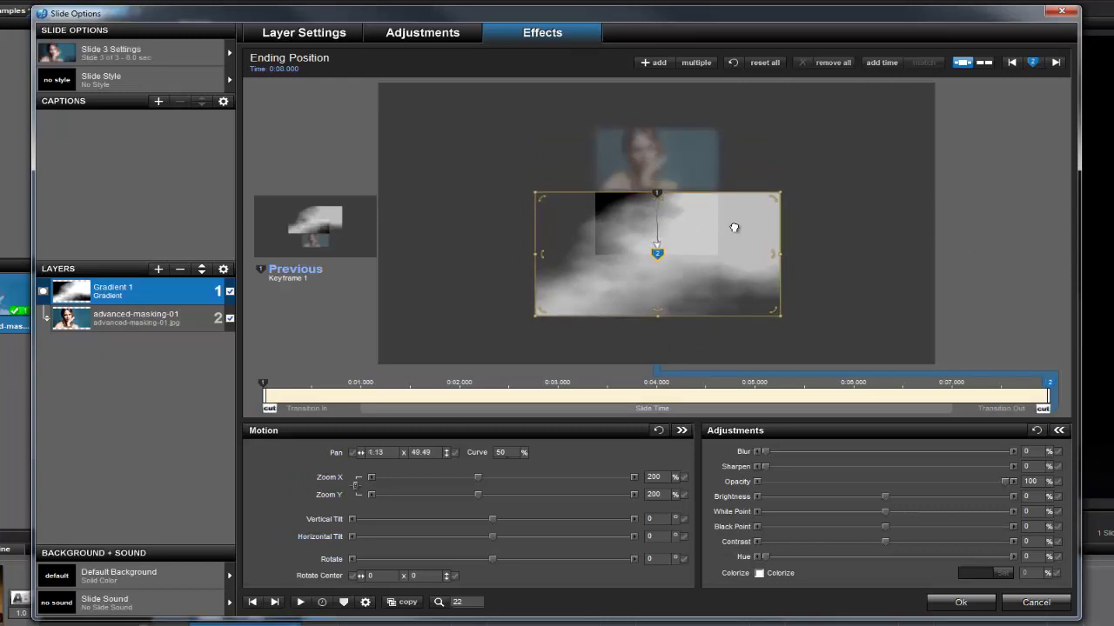